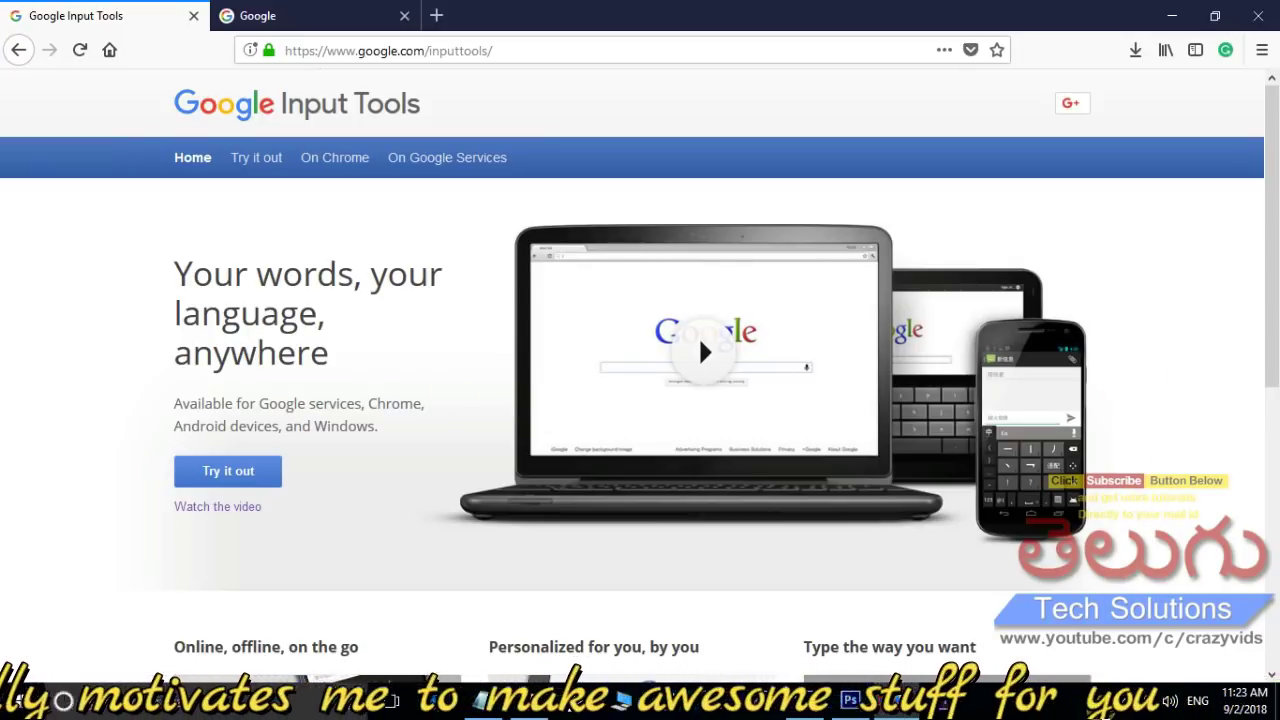
Confirm Telugu is an installed input language and bring up the INPUTTOOLS TELUGU installer folder.
click(1197, 700)
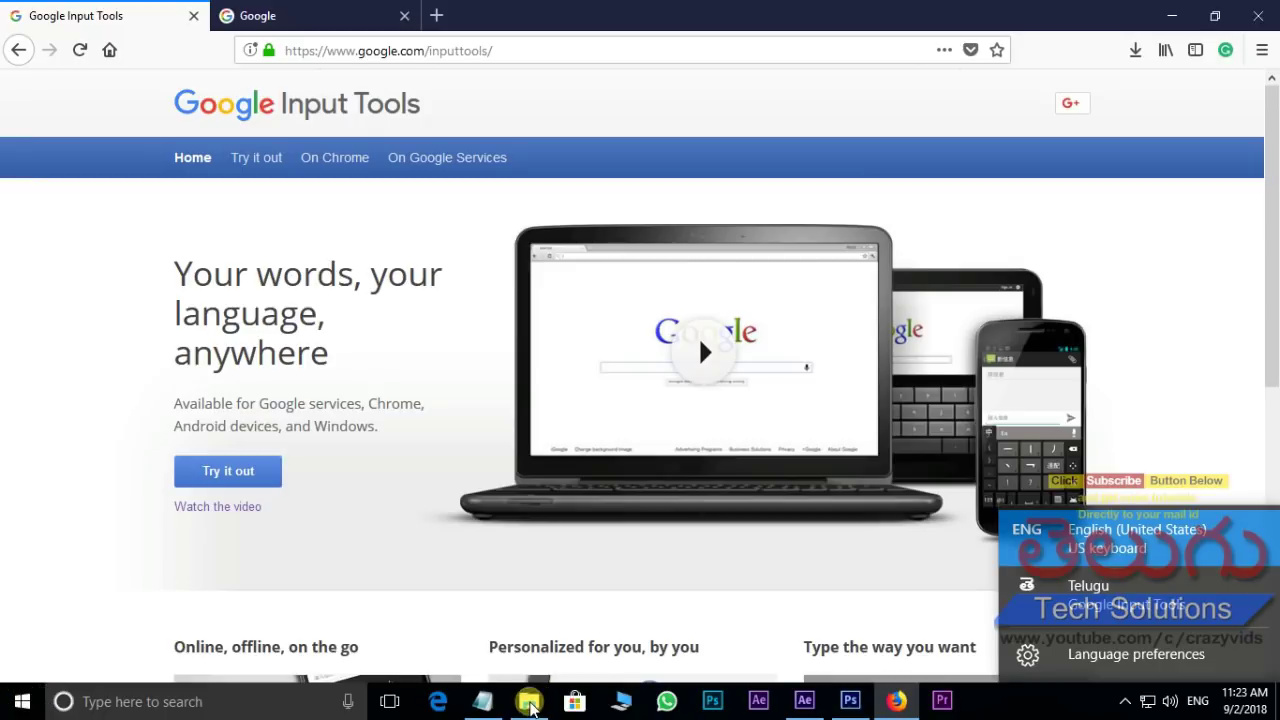
click(543, 710)
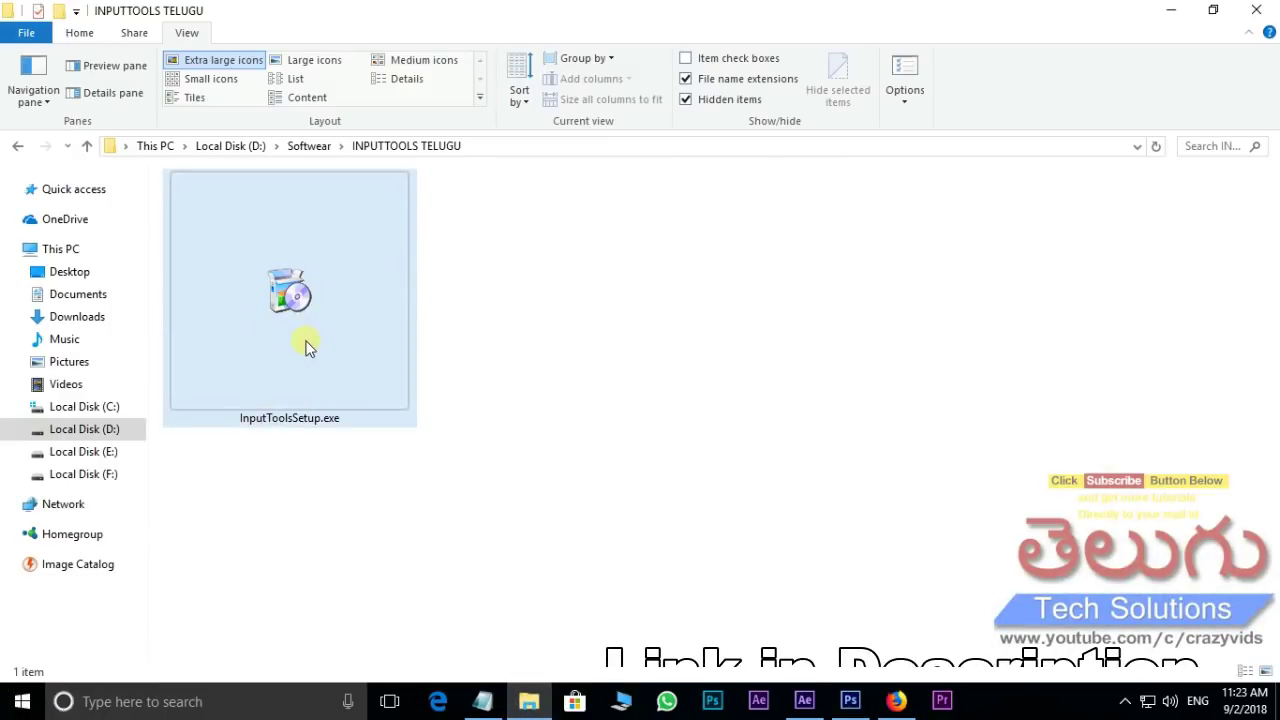
Recheck the installed input languages, then end on the Google Input Tools homepage in Firefox.
click(1200, 704)
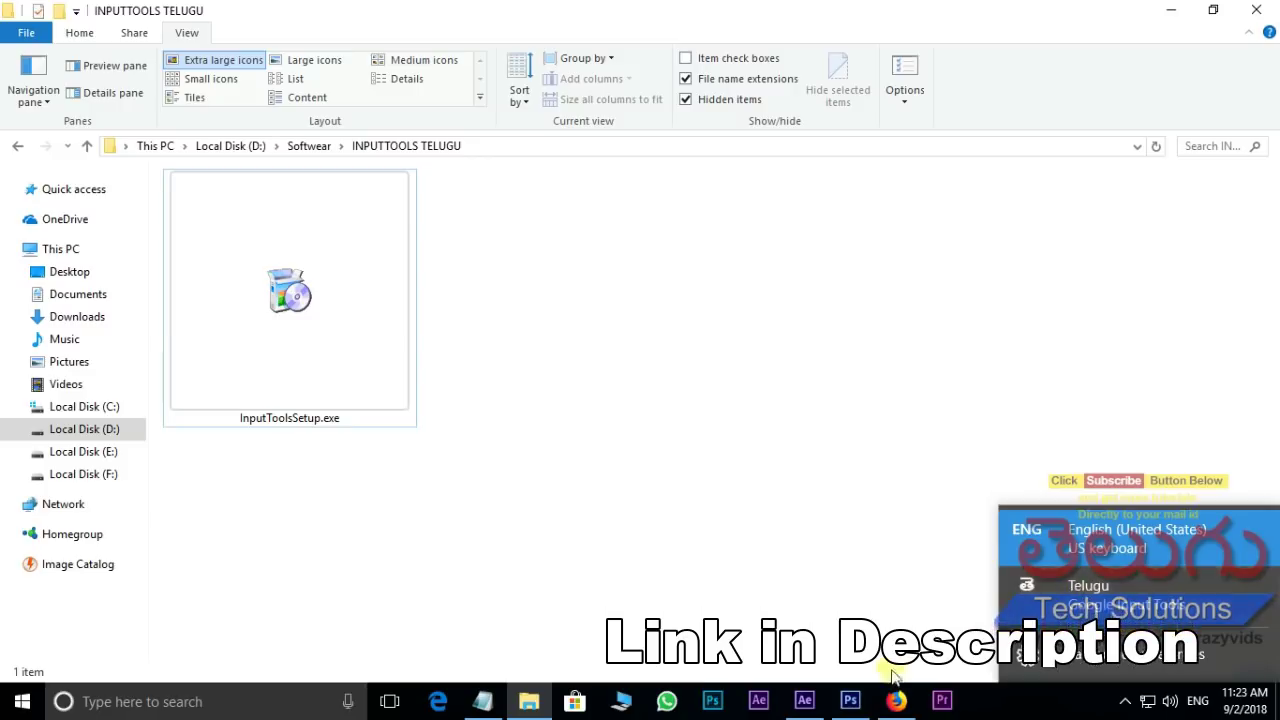
click(900, 703)
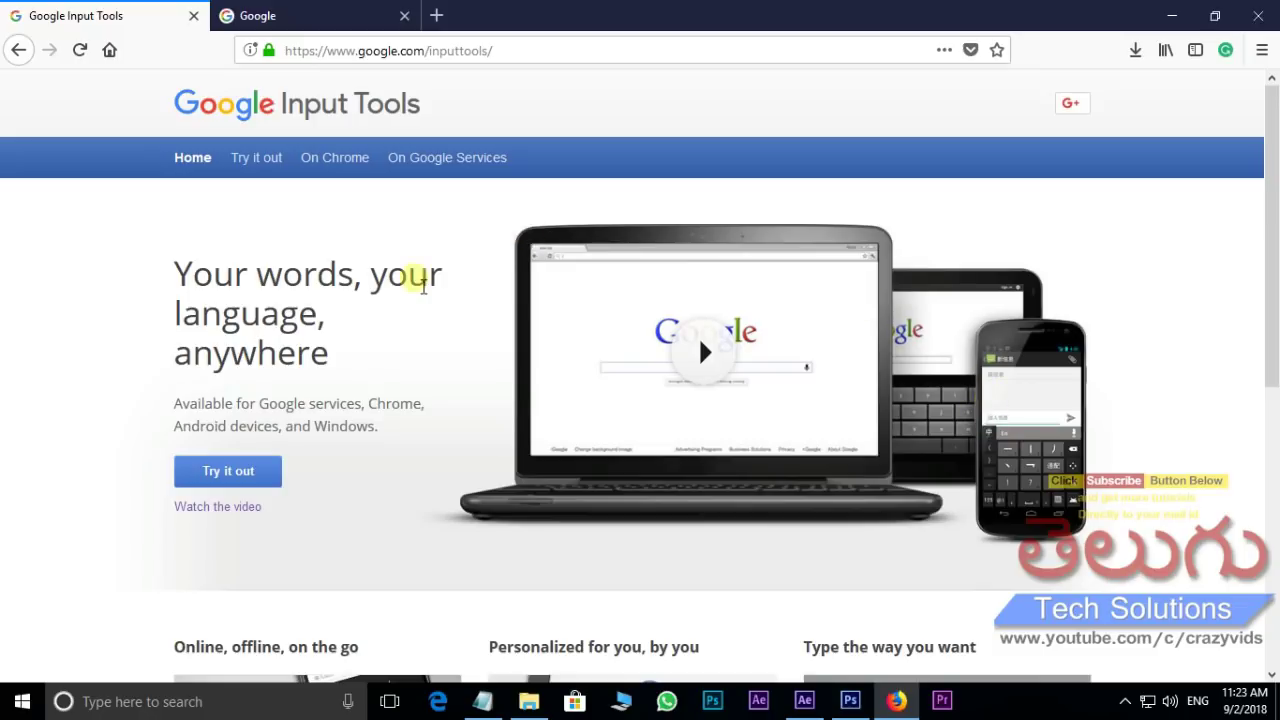
click(547, 712)
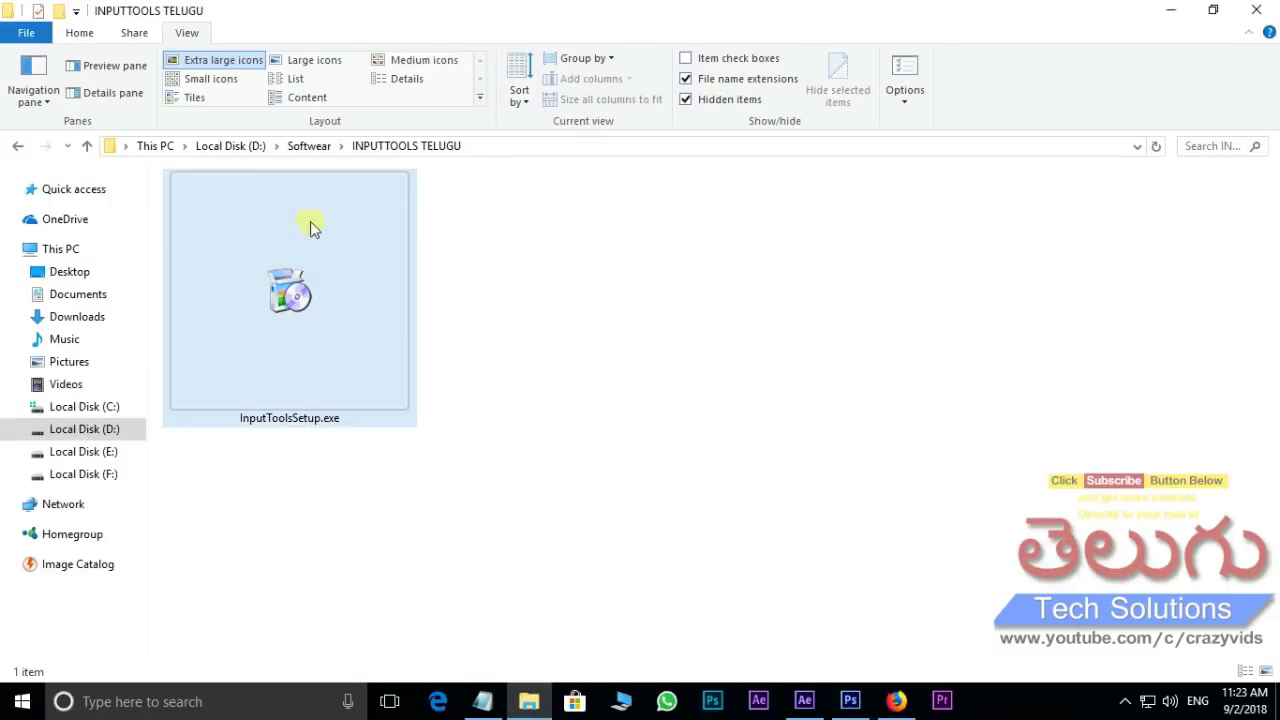
click(900, 703)
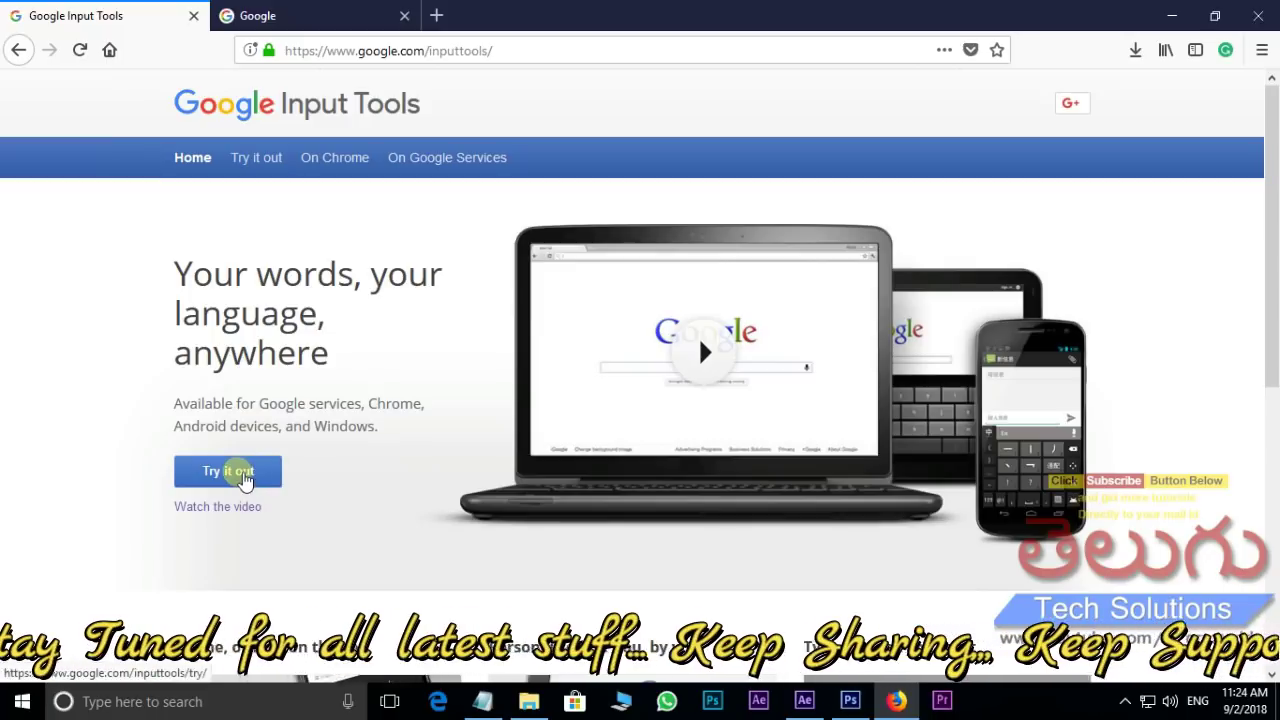
Open the Google Input Tools 'Try it out' page with Telugu as the input language.
click(243, 478)
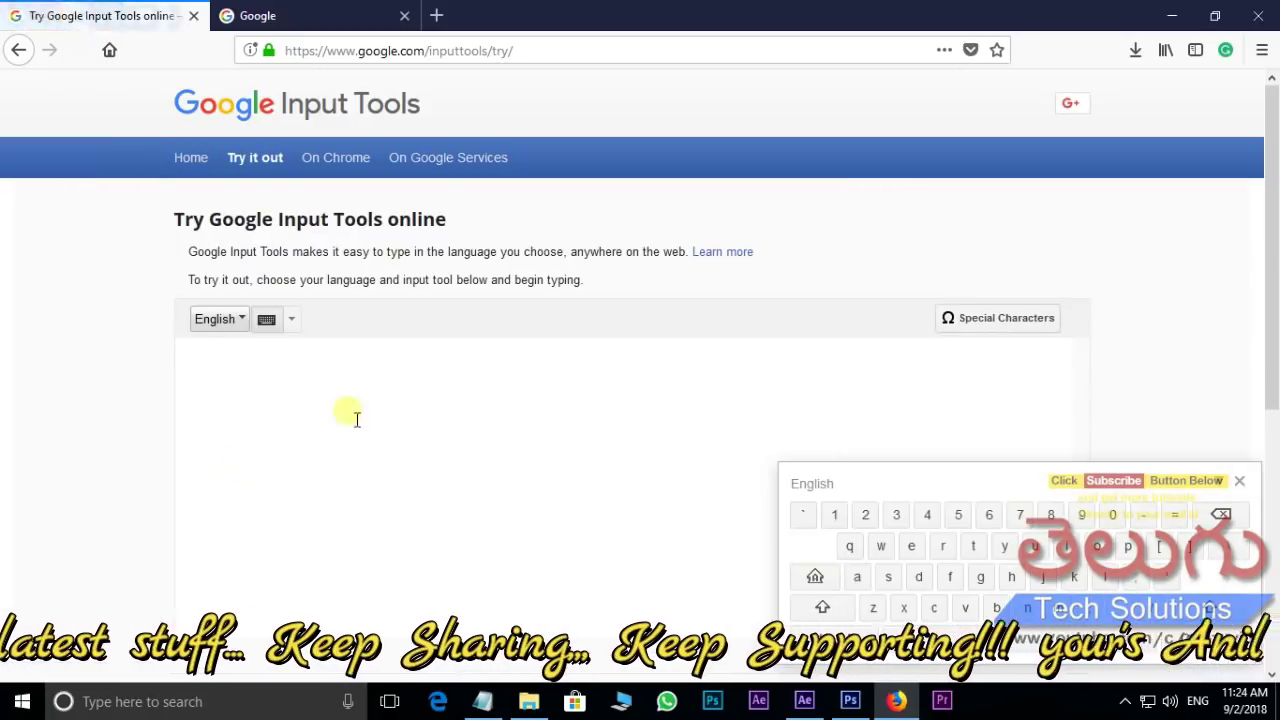
click(300, 357)
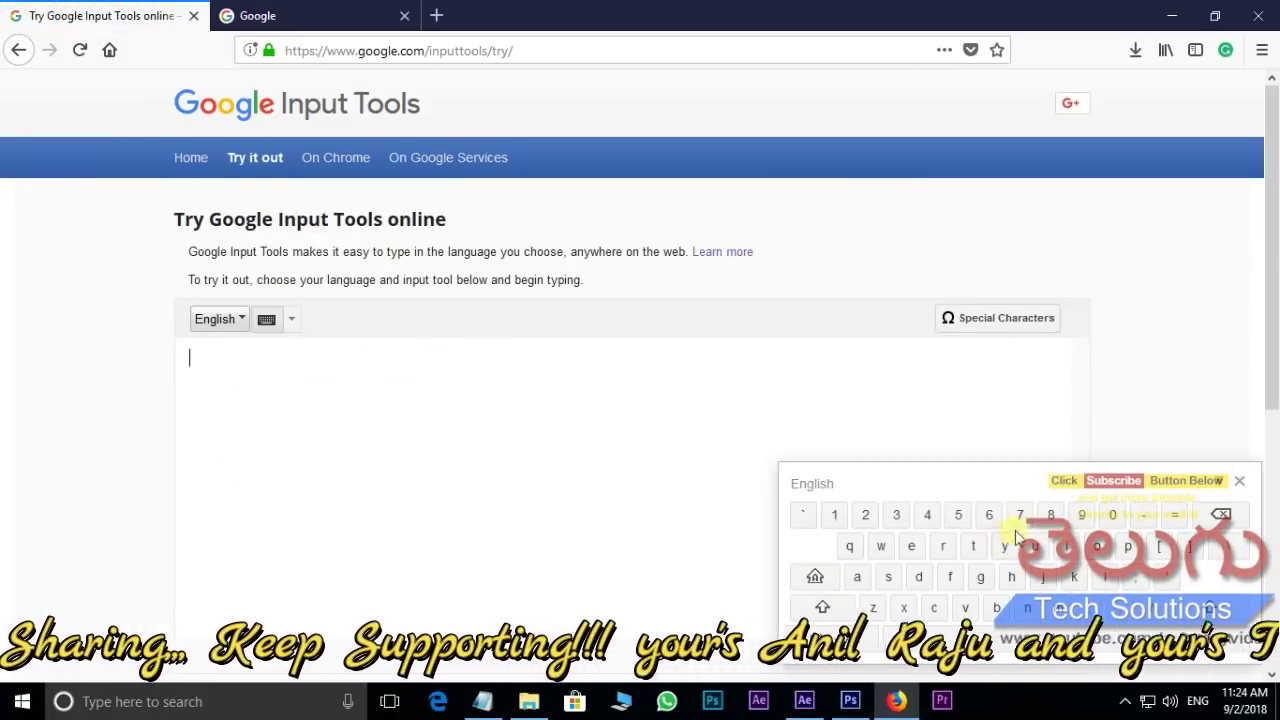
scroll(234, 329, down, 2)
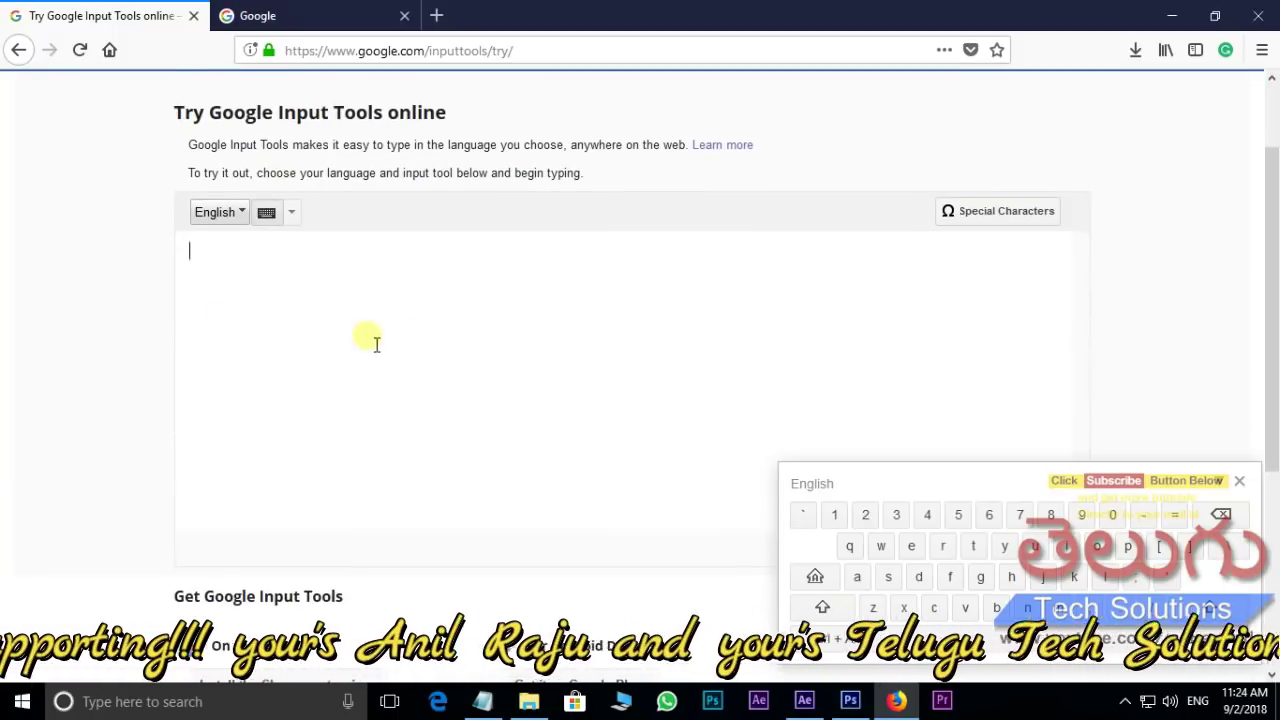
click(241, 213)
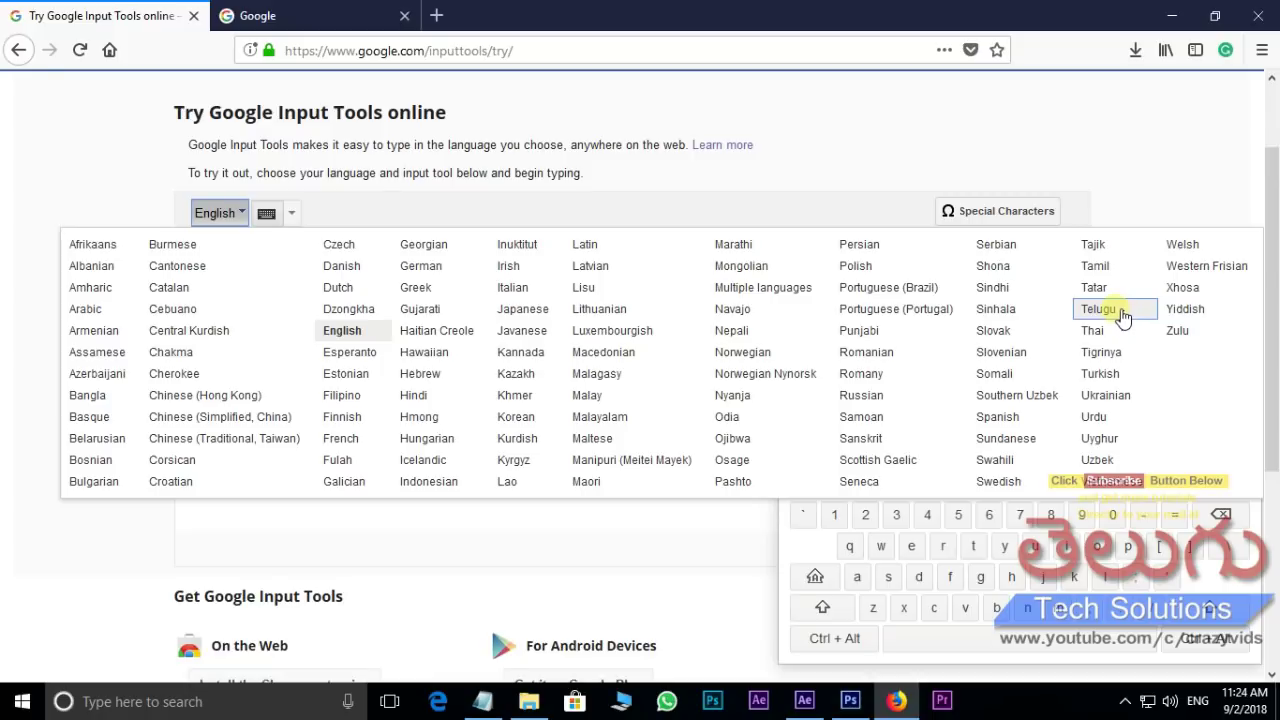
click(1120, 312)
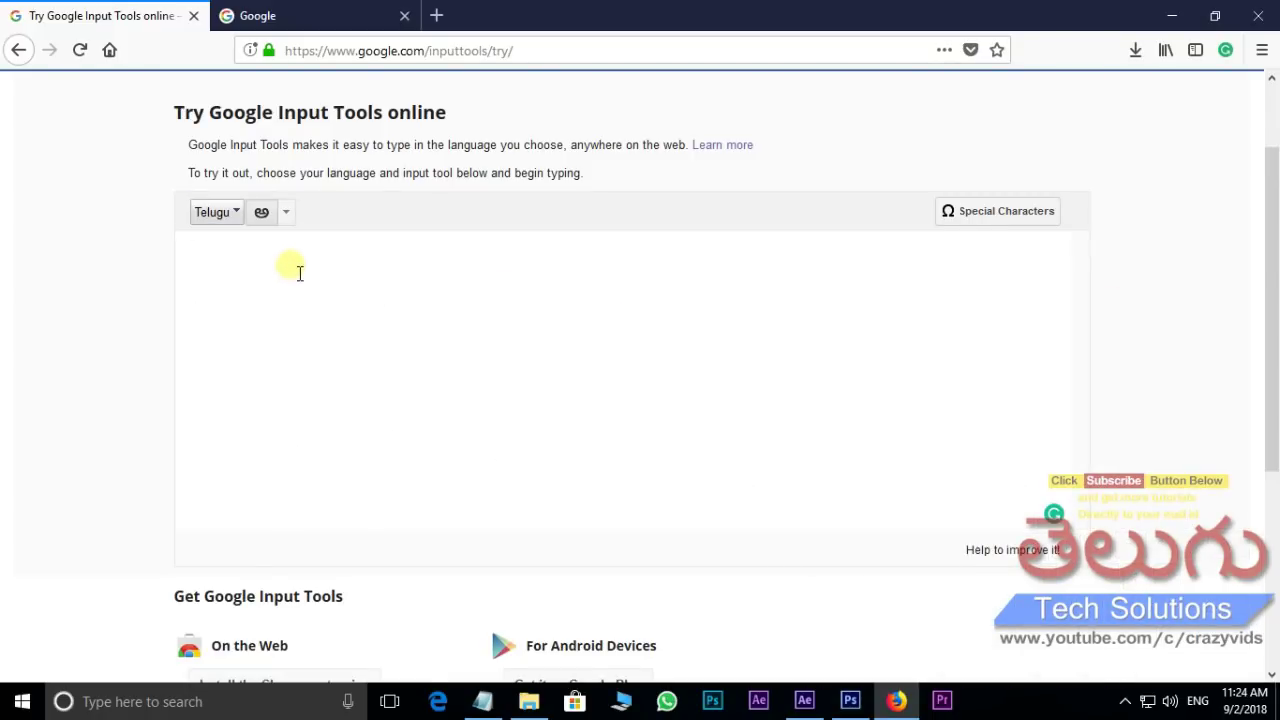
Type 'hai friends telugu tech solutions' phonetically, accepting each Telugu word suggestion.
text(hai)
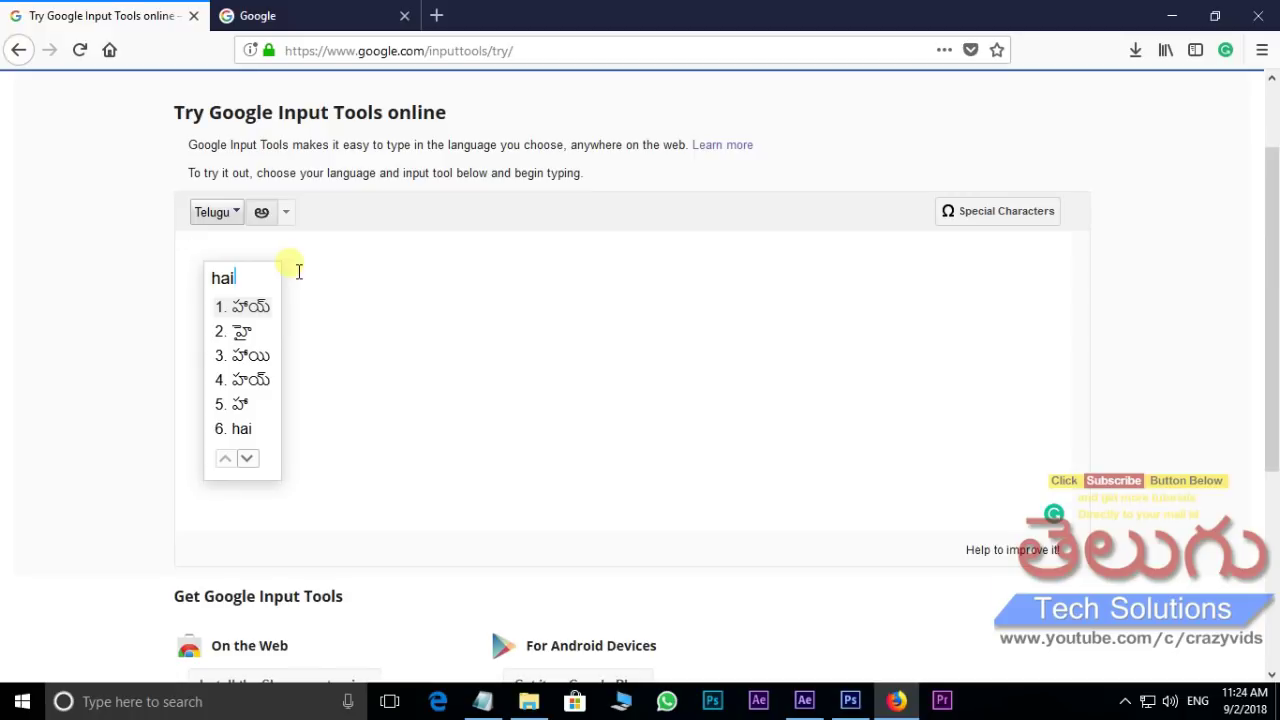
click(267, 308)
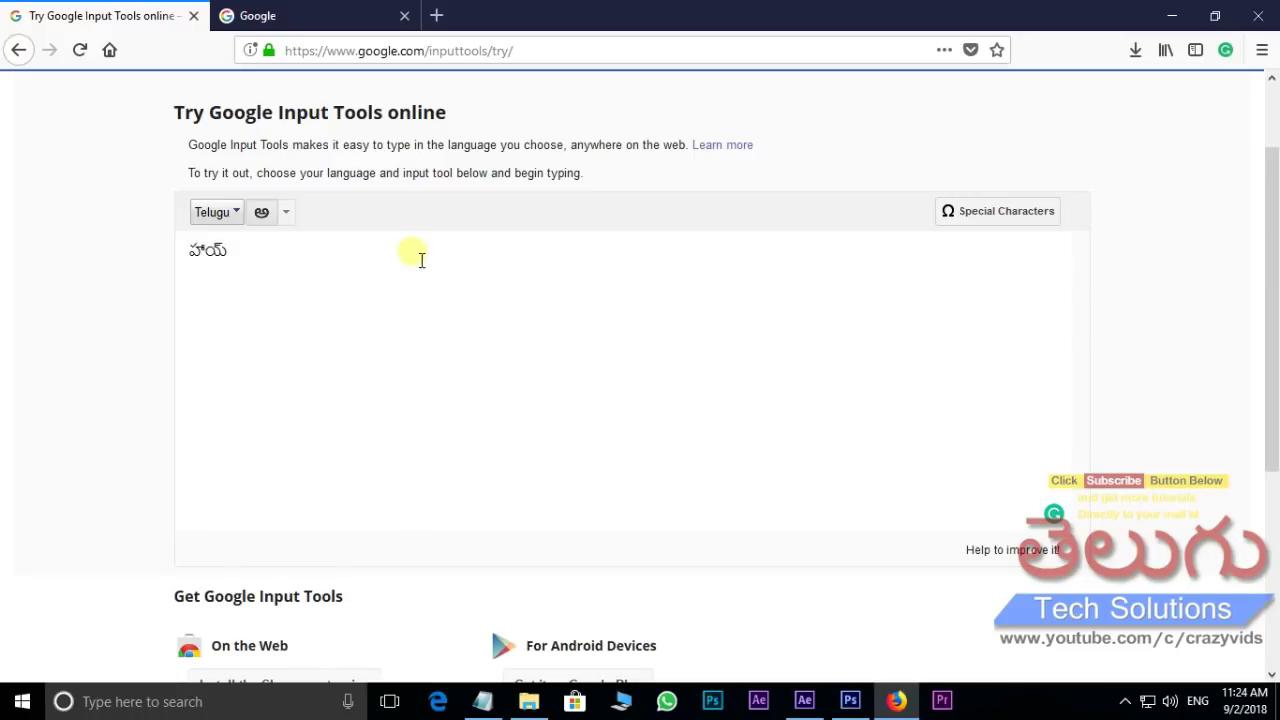
text(friends)
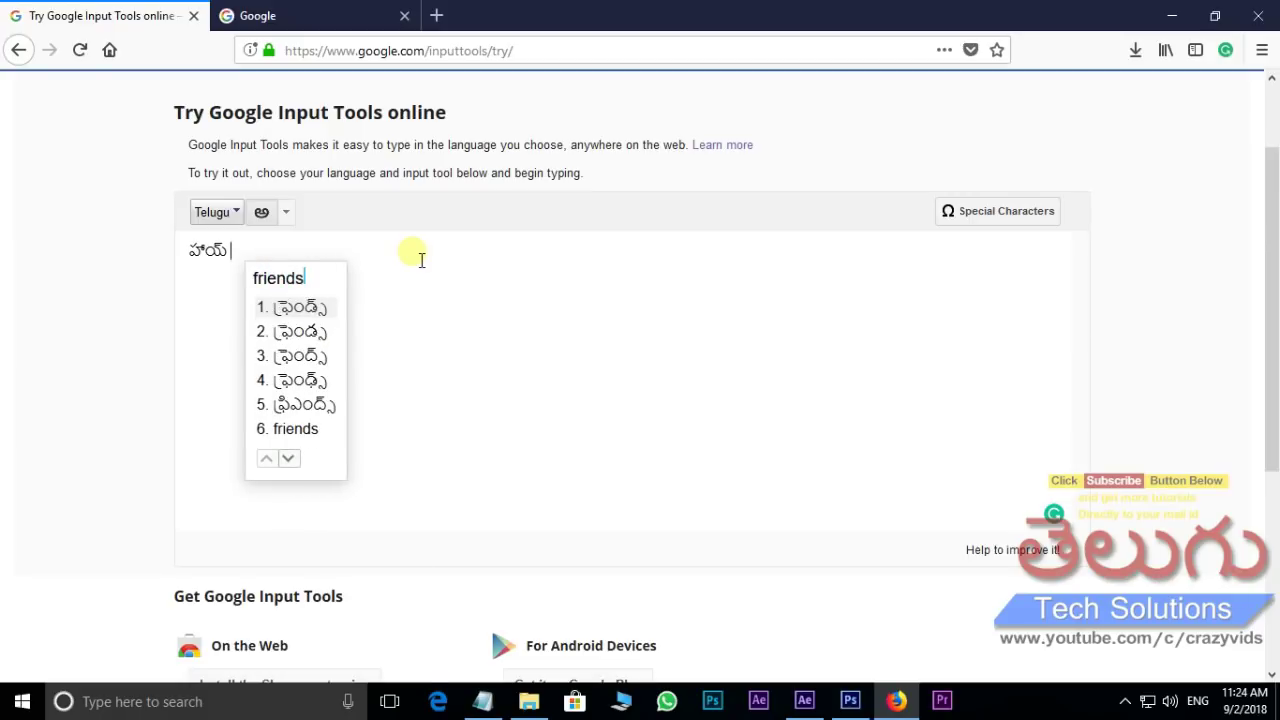
key(space)
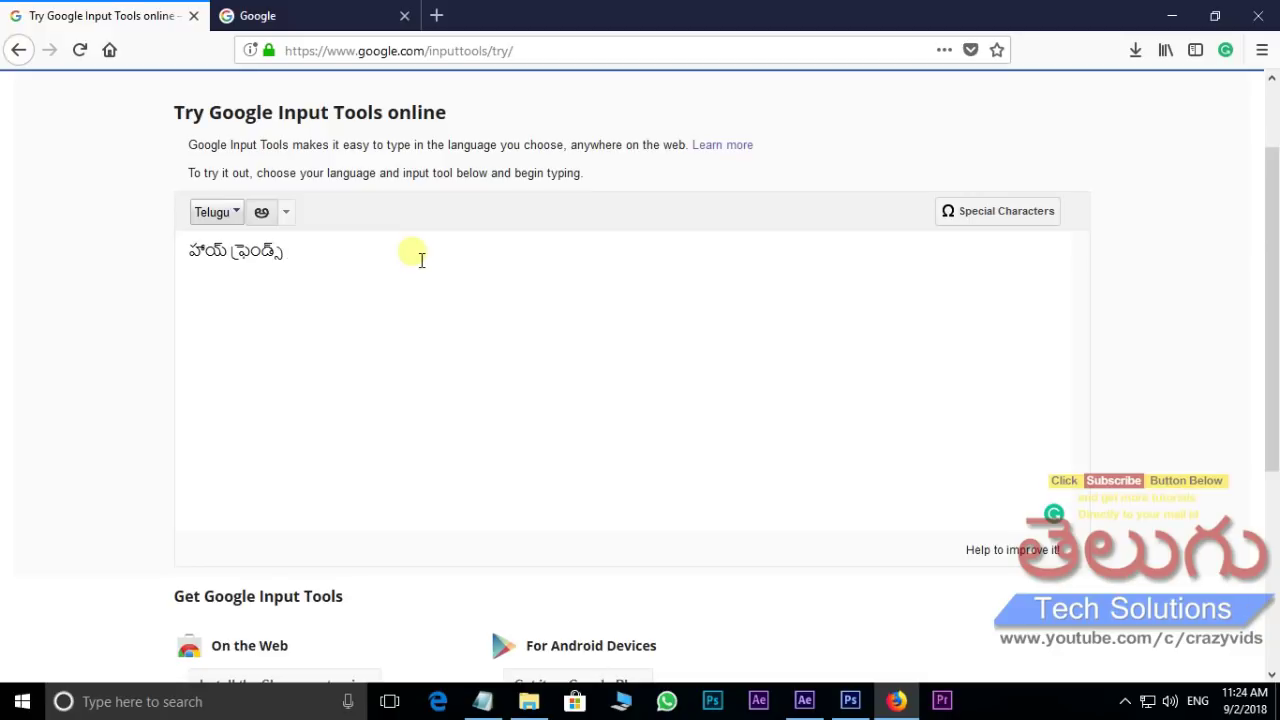
text(telugu)
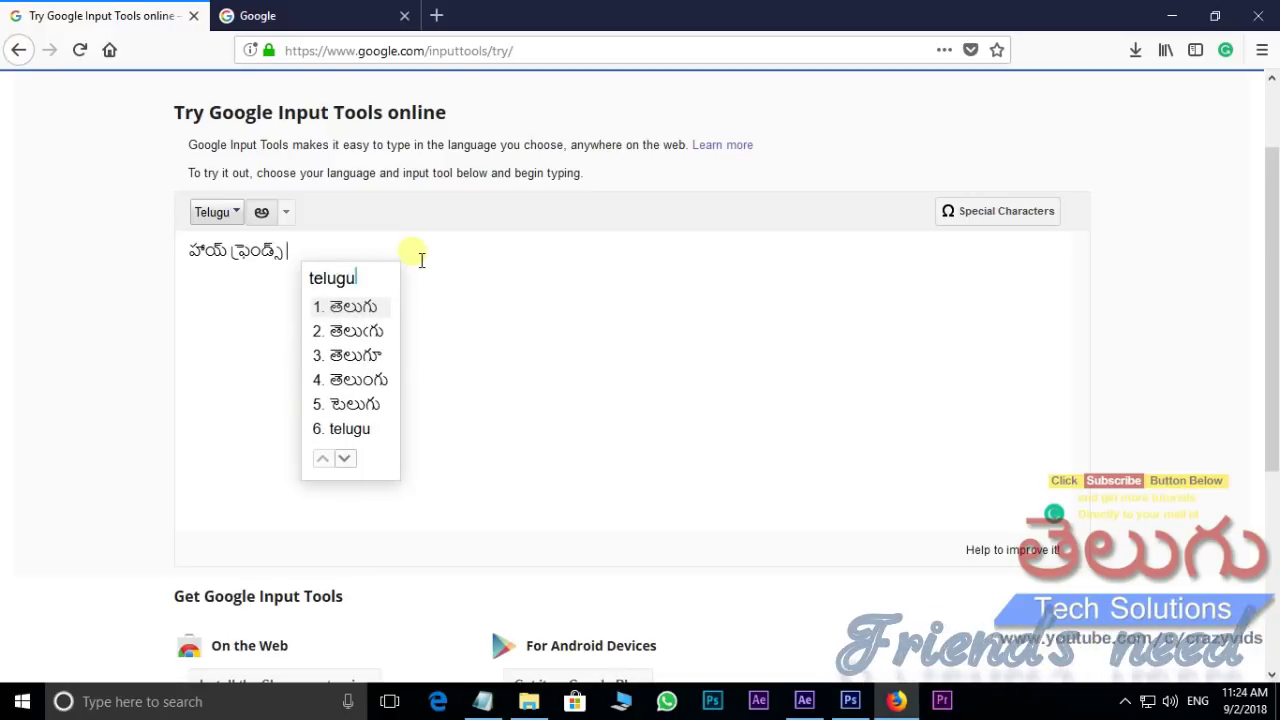
key(space)
text(tech)
key(space)
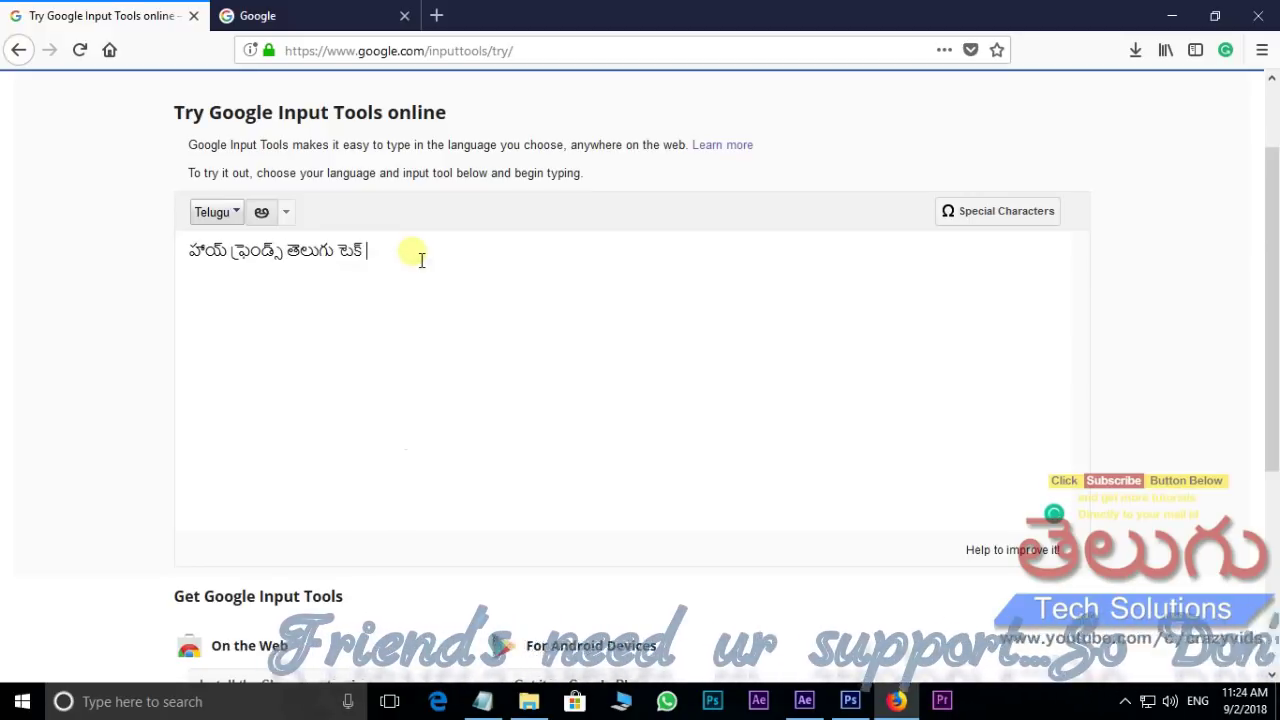
text(solutions)
key(space)
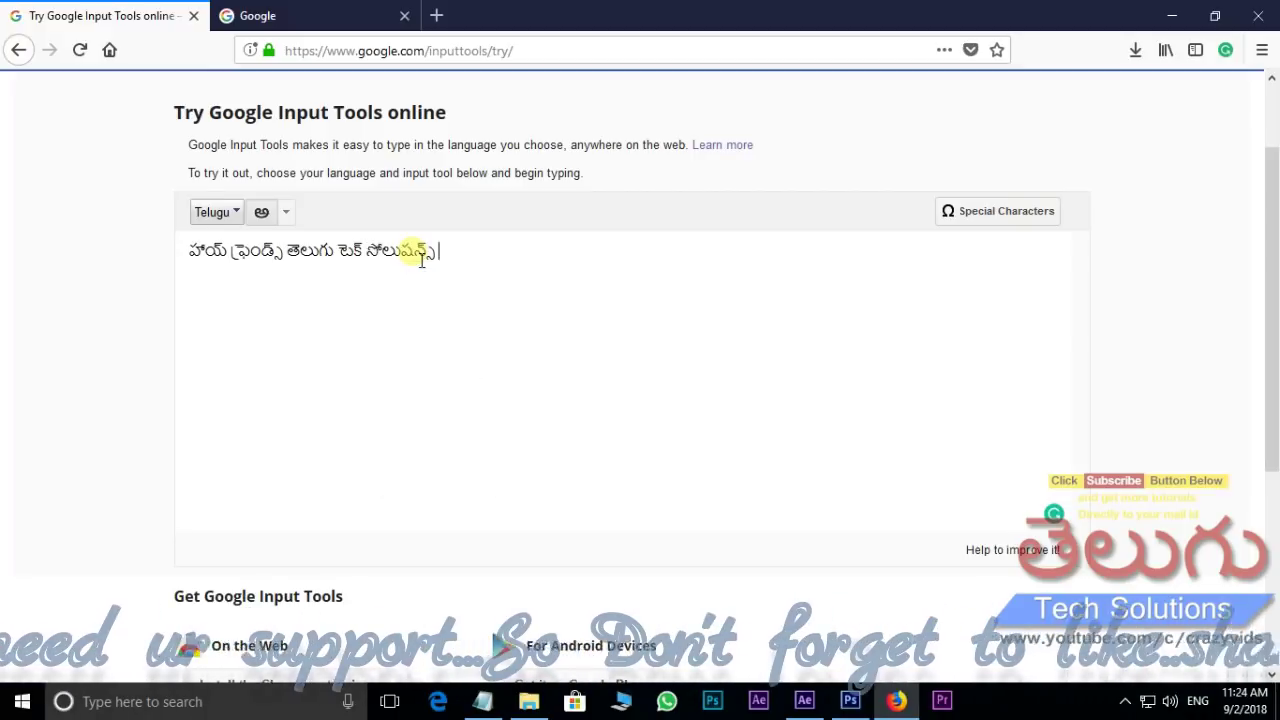
Add a person's name in Telugu, then select and copy the whole Telugu line.
text(anil)
key(space)
text(raju)
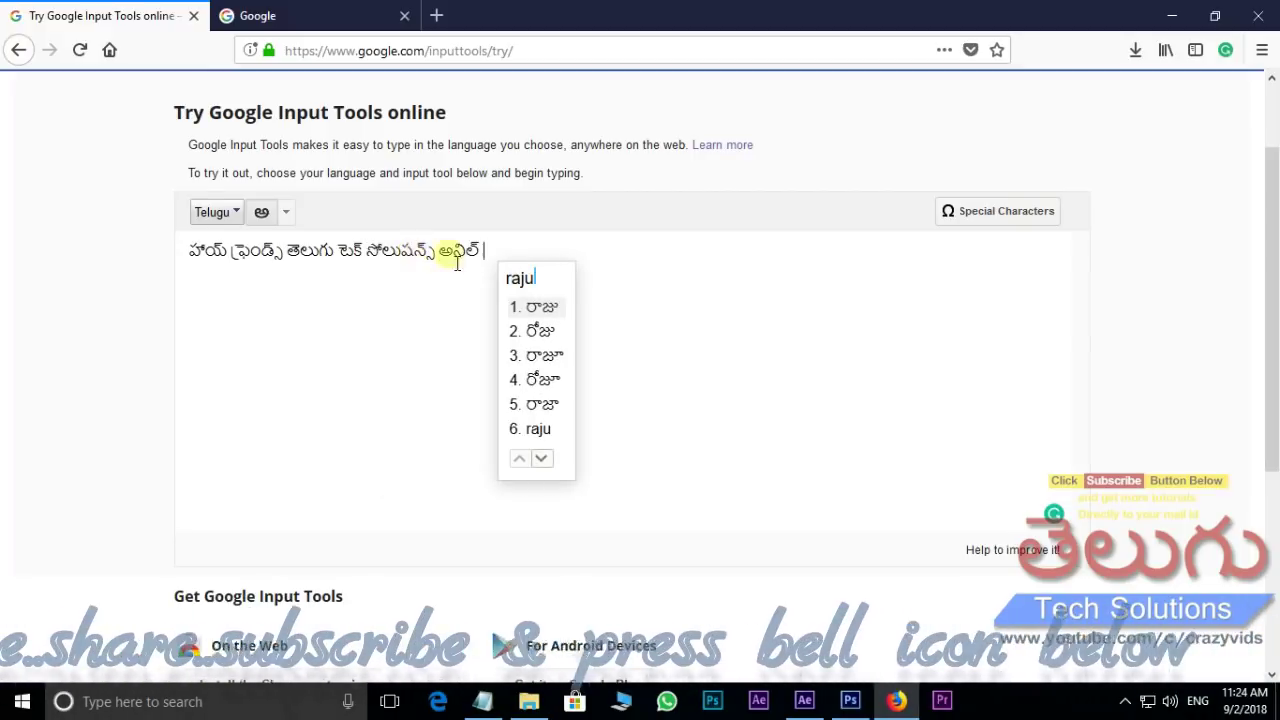
drag(483, 251, 190, 251)
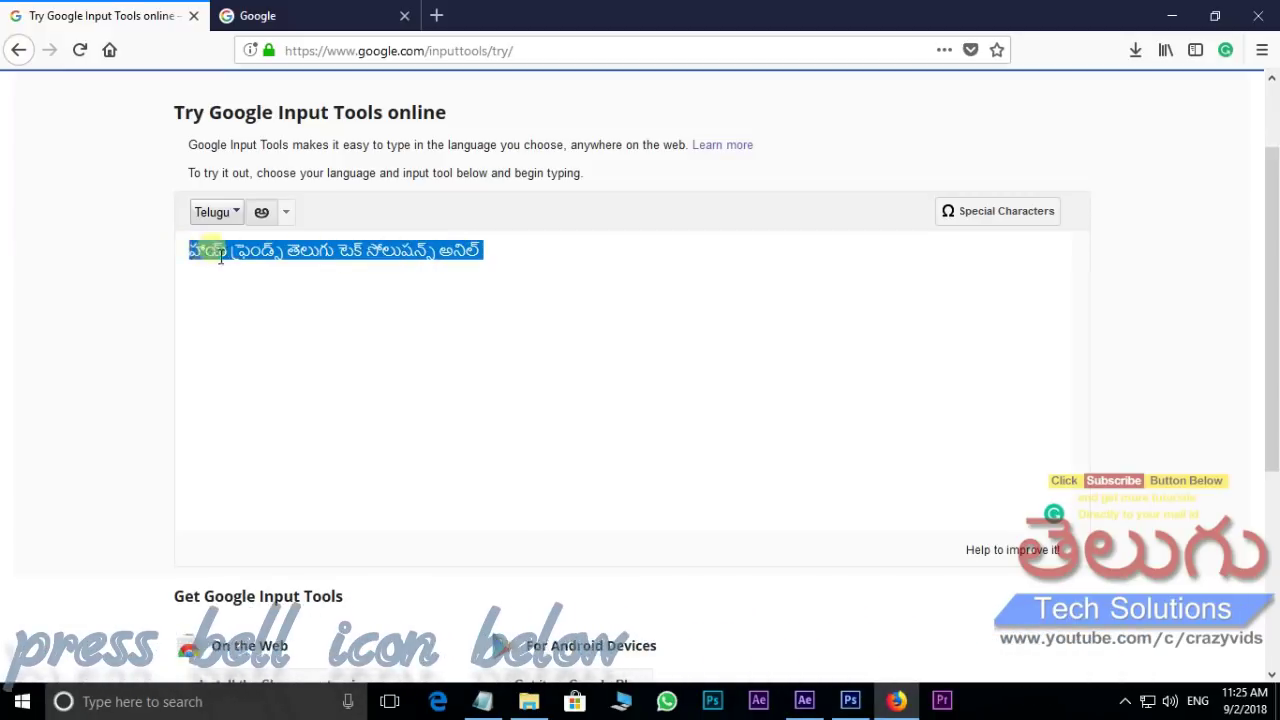
right_click(234, 262)
click(278, 316)
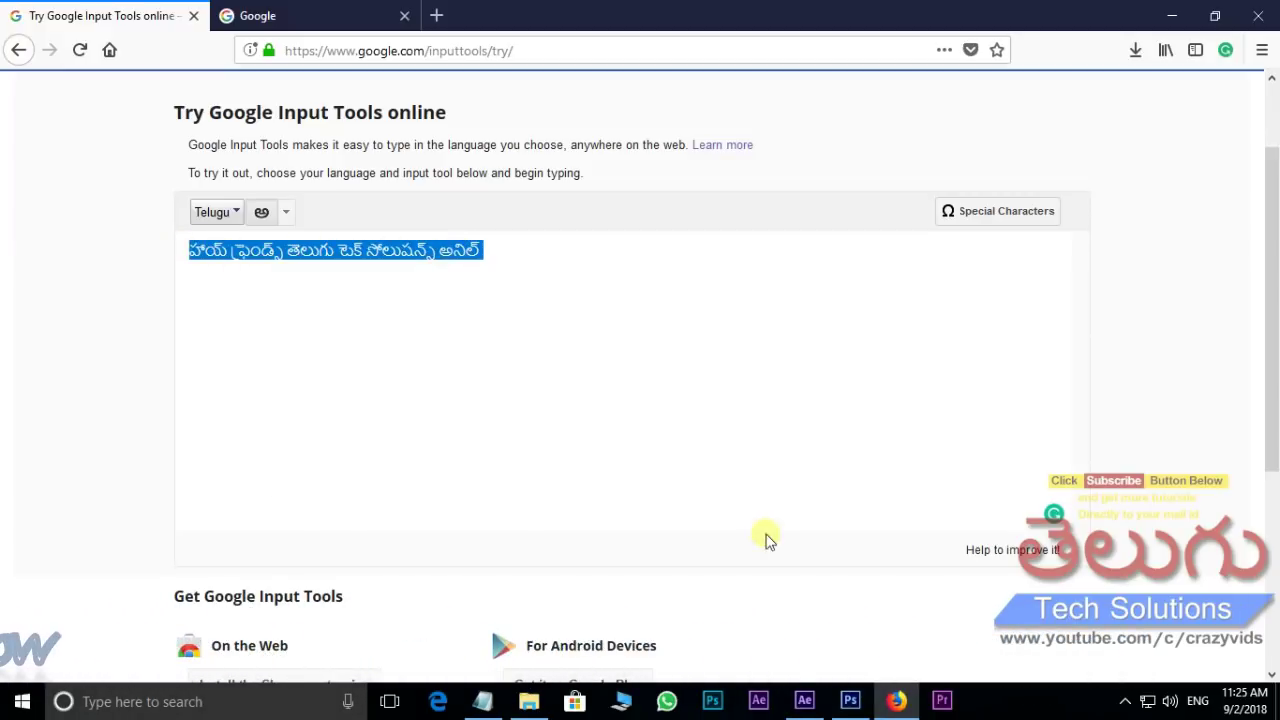
In Photoshop, delete the old text layer and paste the Telugu line into a new text layer.
click(851, 701)
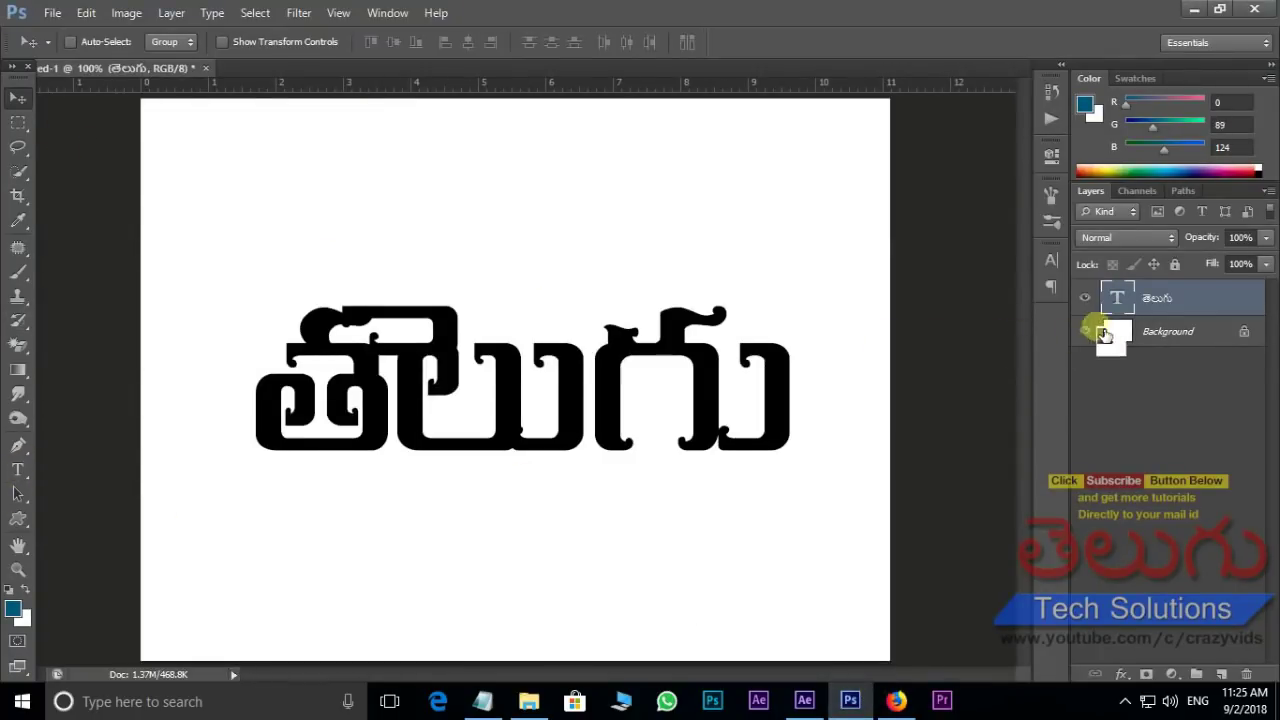
key(Delete)
click(19, 468)
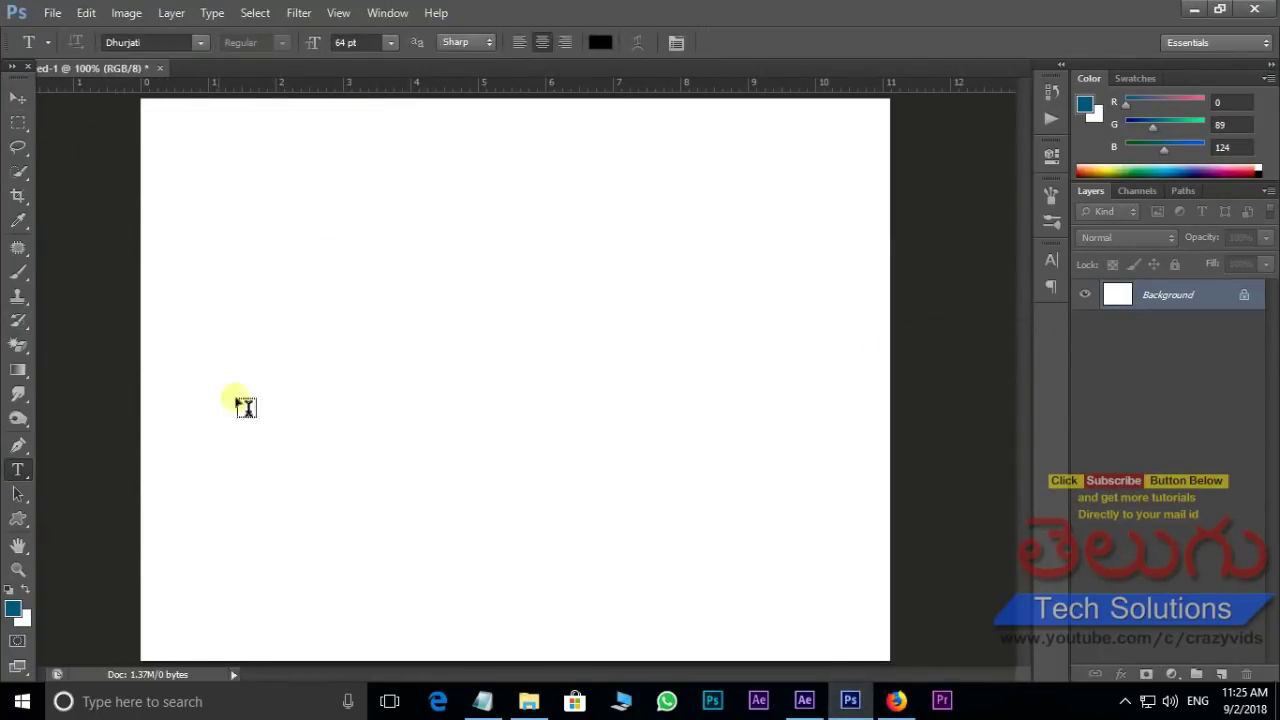
click(254, 374)
key(ctrl+v)
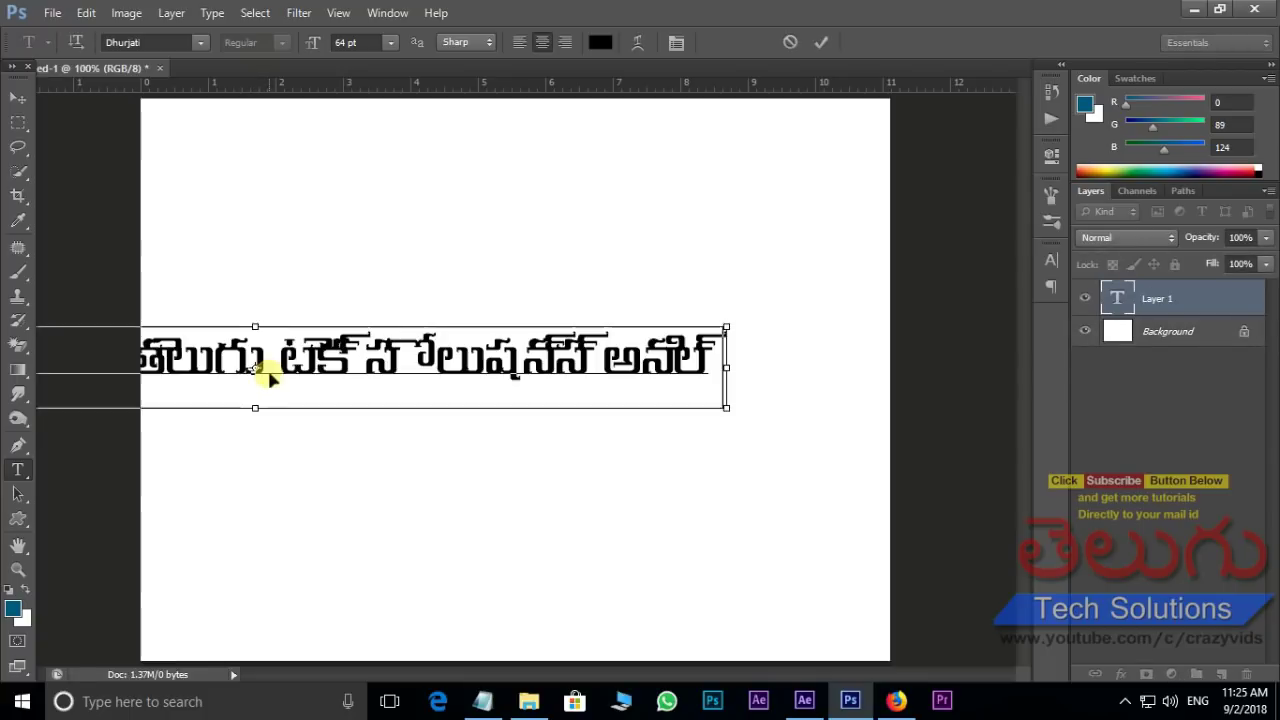
Move the garbled Telugu text right to inspect it, then delete the layer.
click(18, 100)
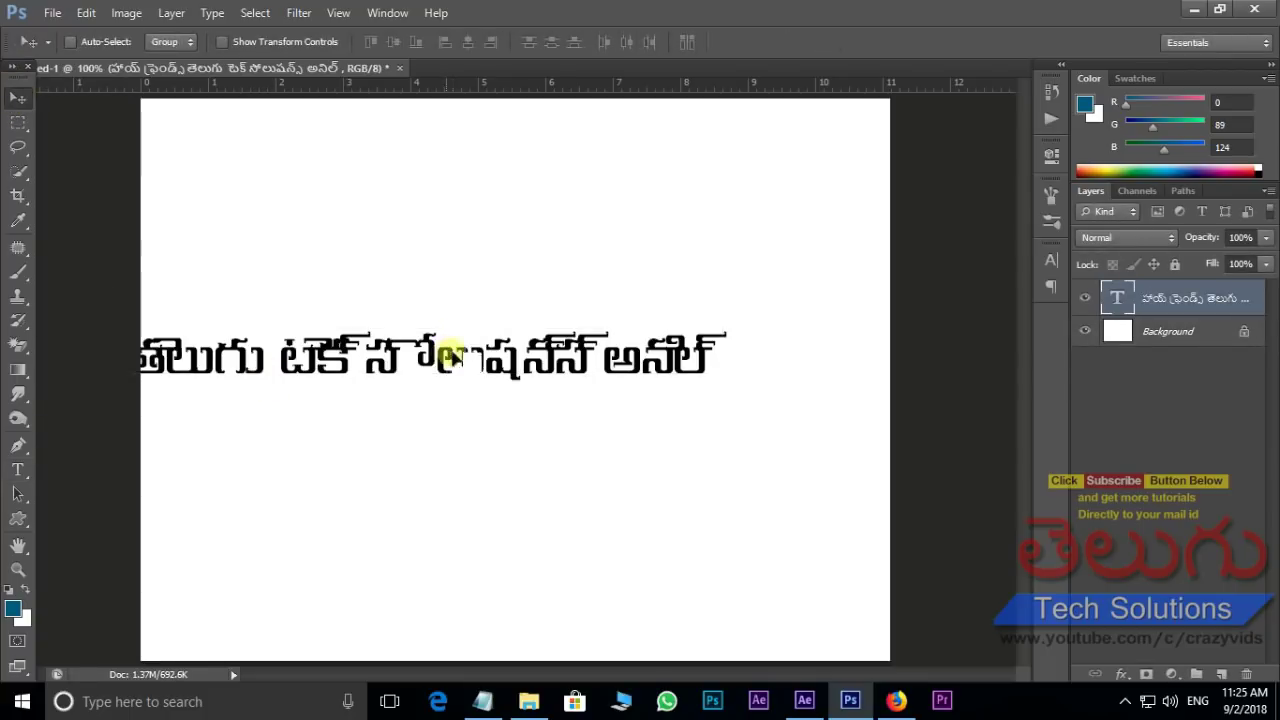
mouse_move(452, 357)
mouse_down()
mouse_move(637, 372)
mouse_move(645, 398)
mouse_up()
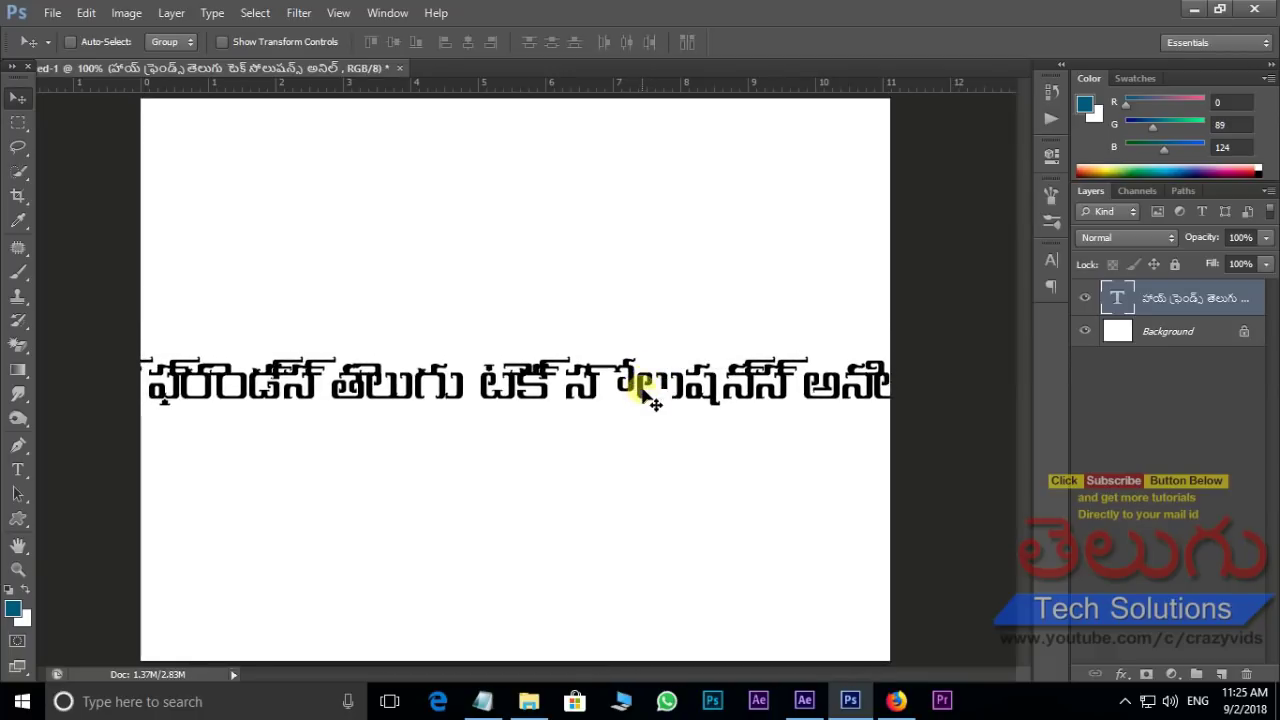
key(Delete)
click(86, 12)
mouse_move(152, 672)
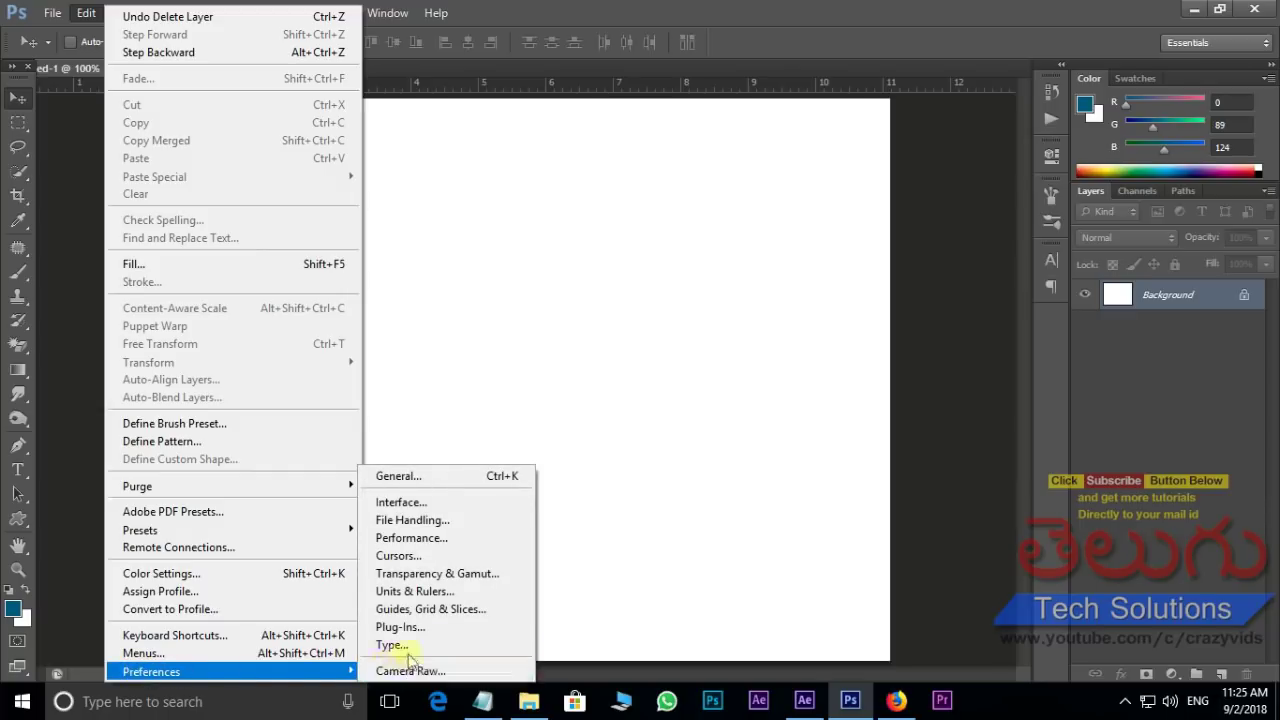
Set the Type preferences text engine to Middle Eastern and quit Photoshop without saving.
click(390, 645)
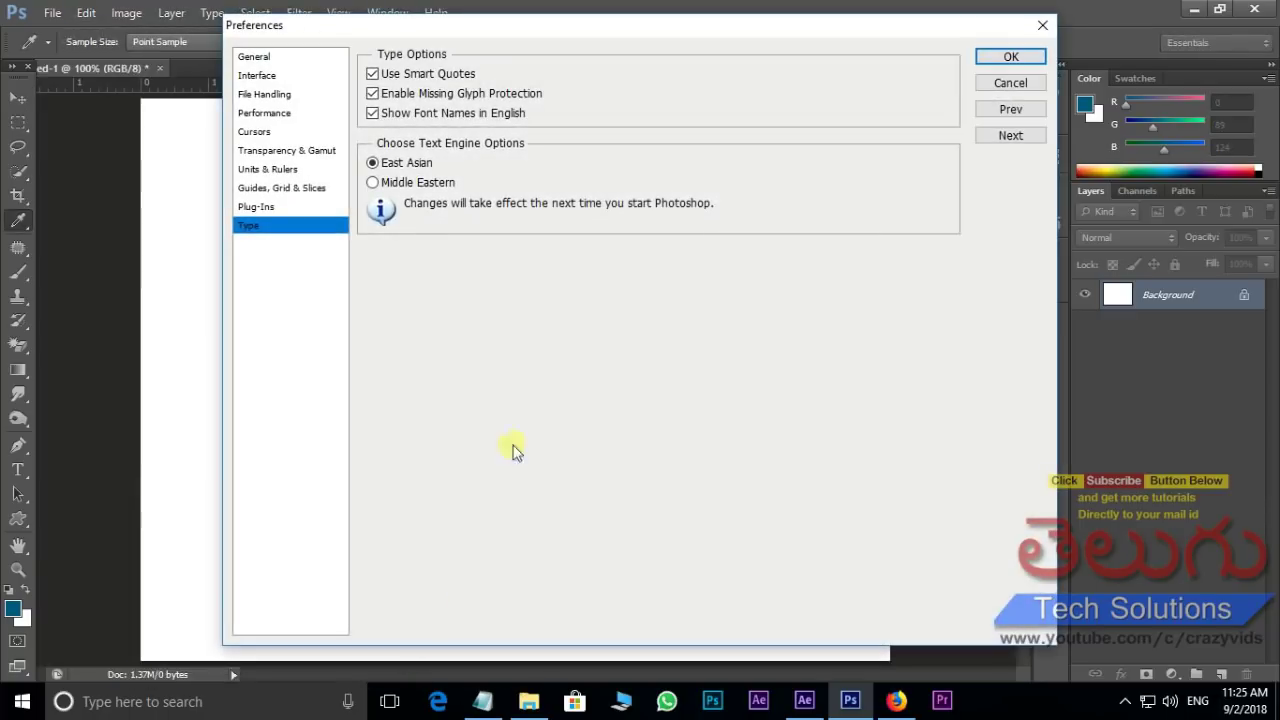
drag(553, 36, 551, 72)
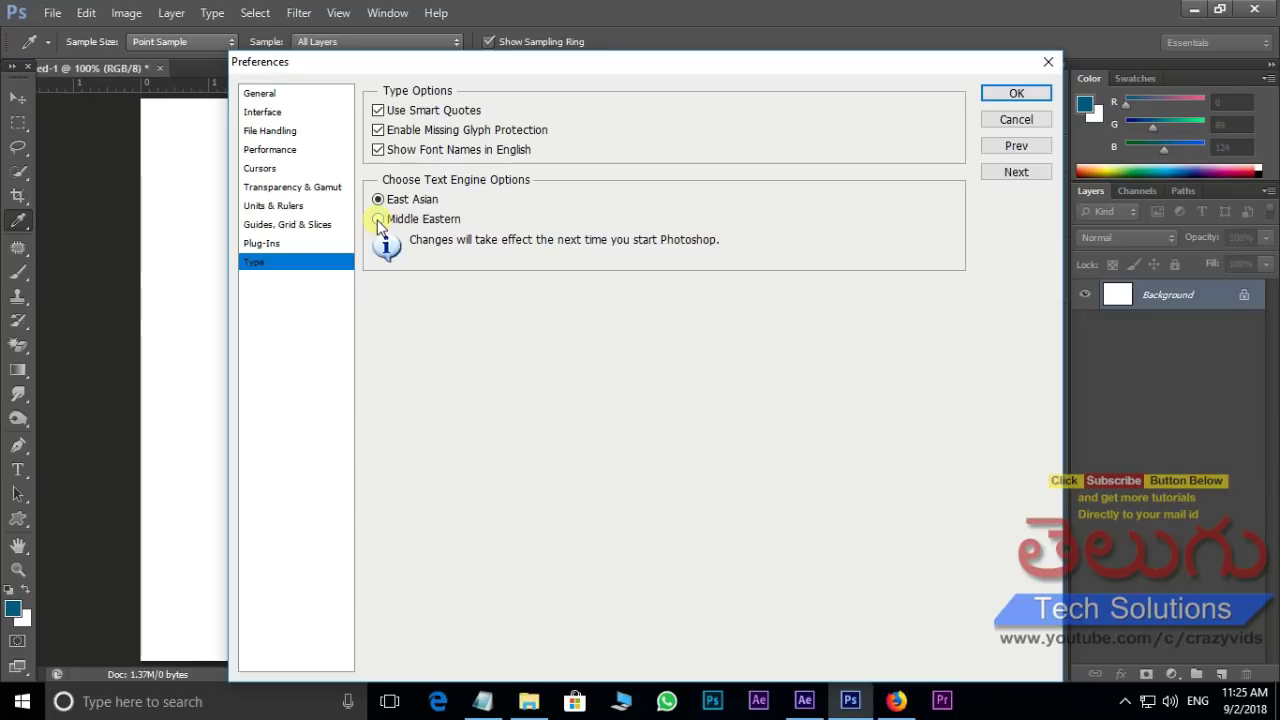
click(1015, 93)
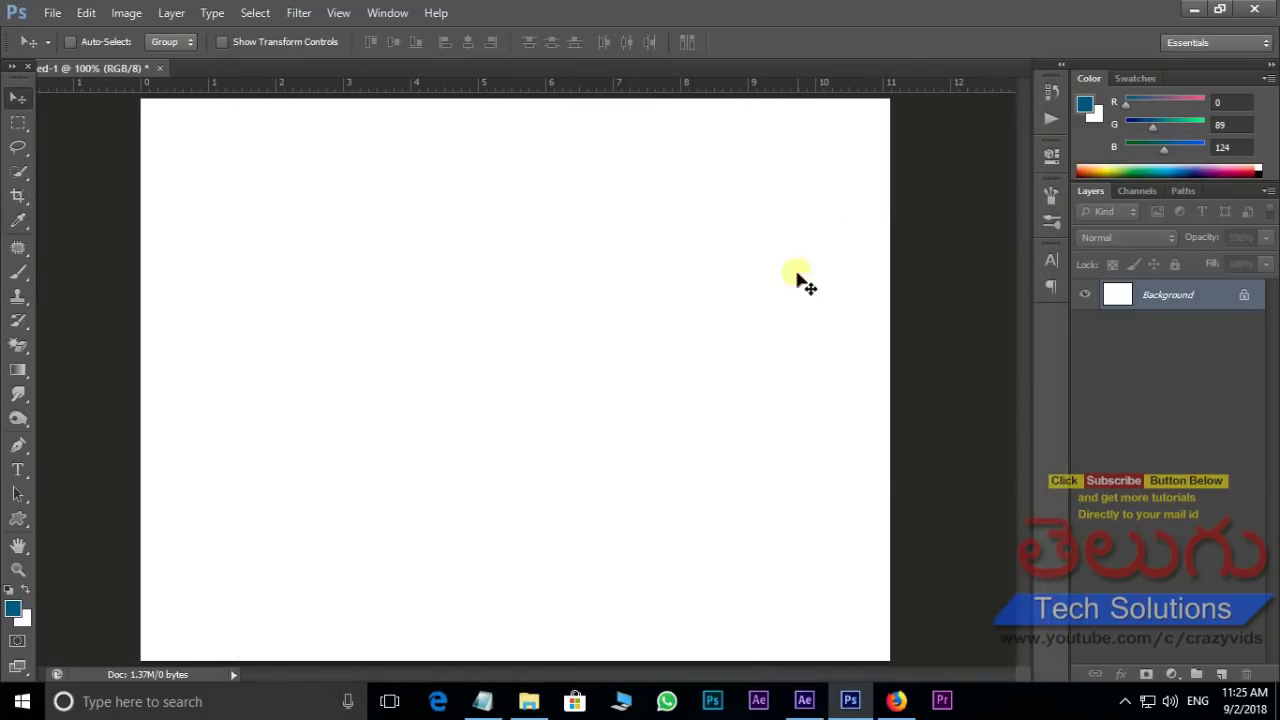
click(1258, 10)
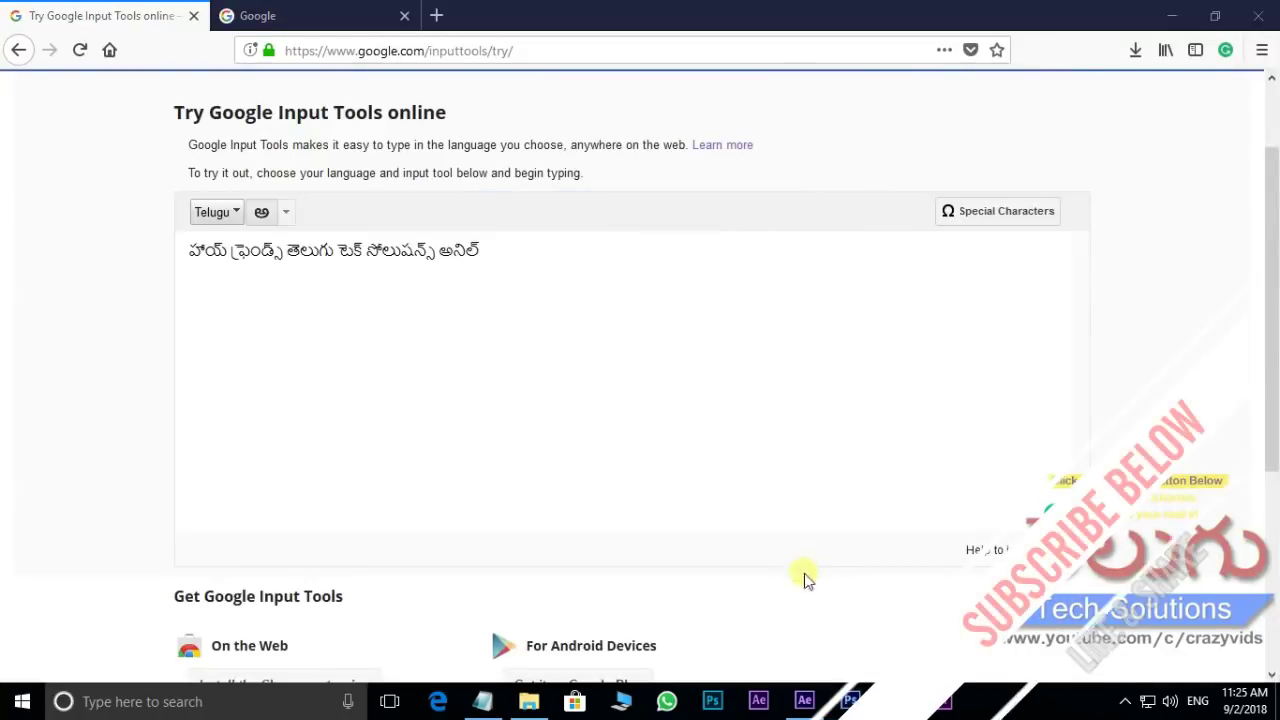
key(ctrl+a)
click(850, 700)
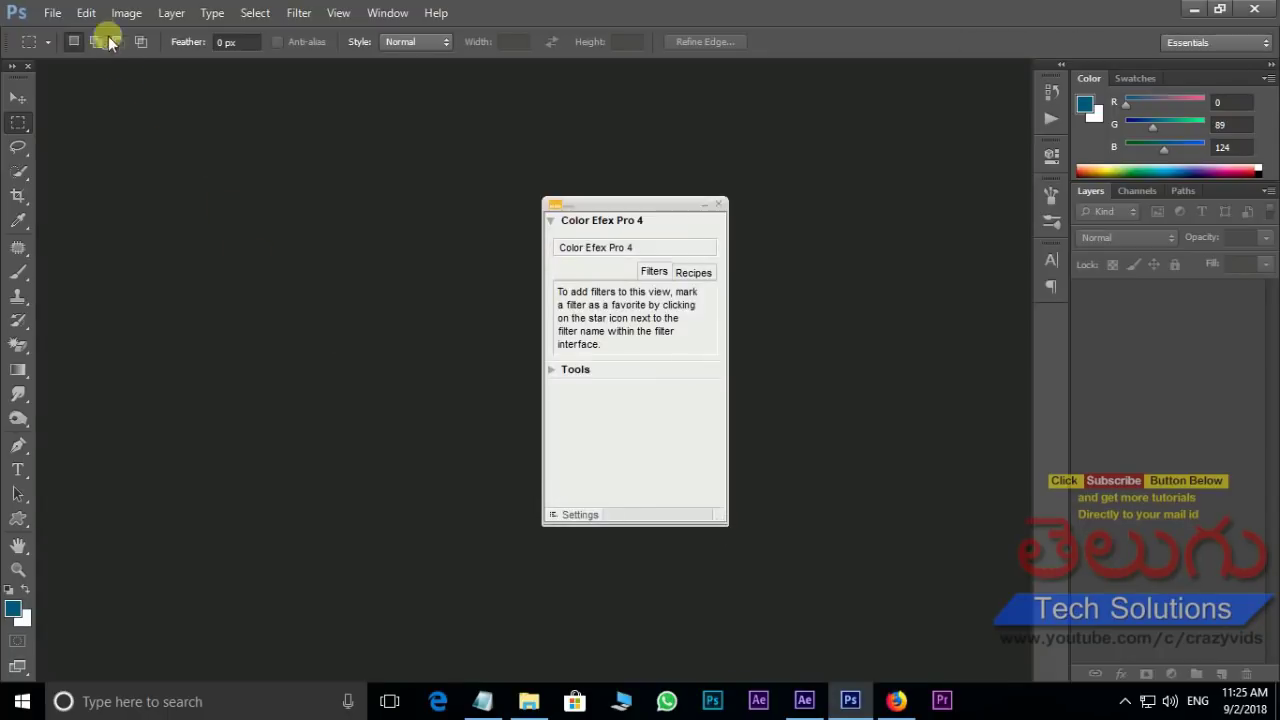
After relaunching Photoshop, open Edit > Preferences > Type to check the Middle Eastern engine.
click(86, 12)
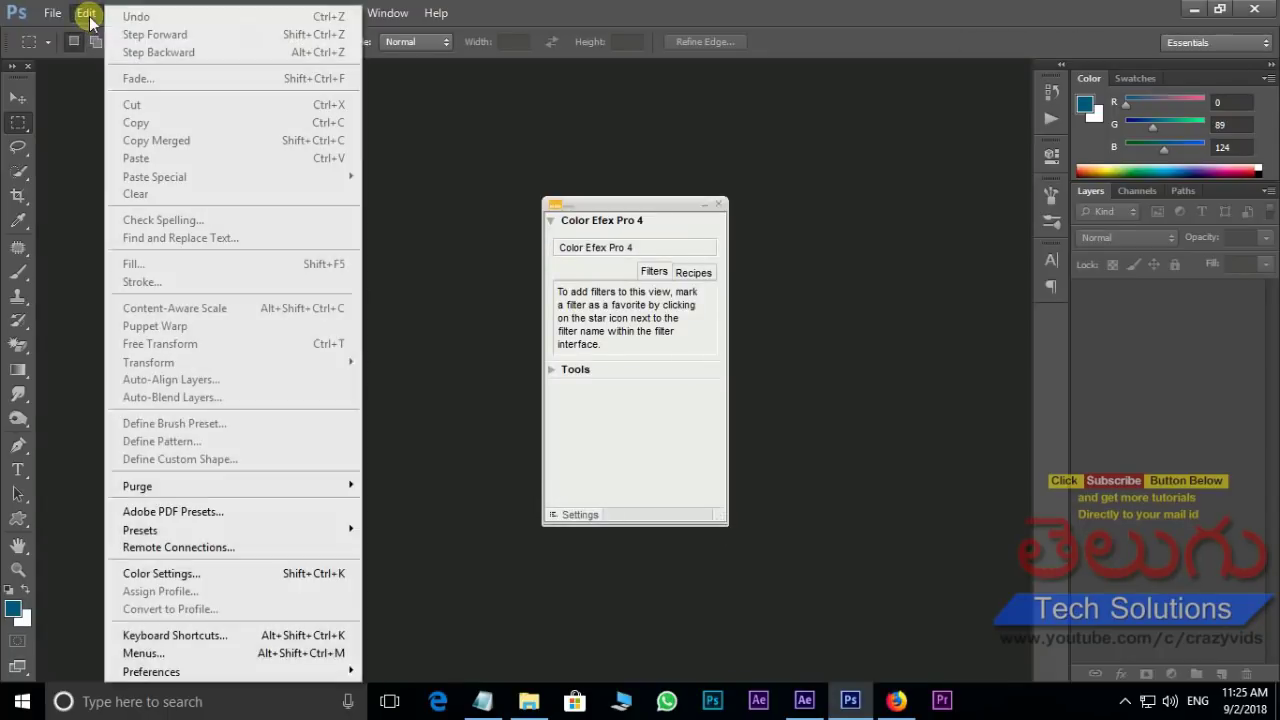
mouse_move(151, 671)
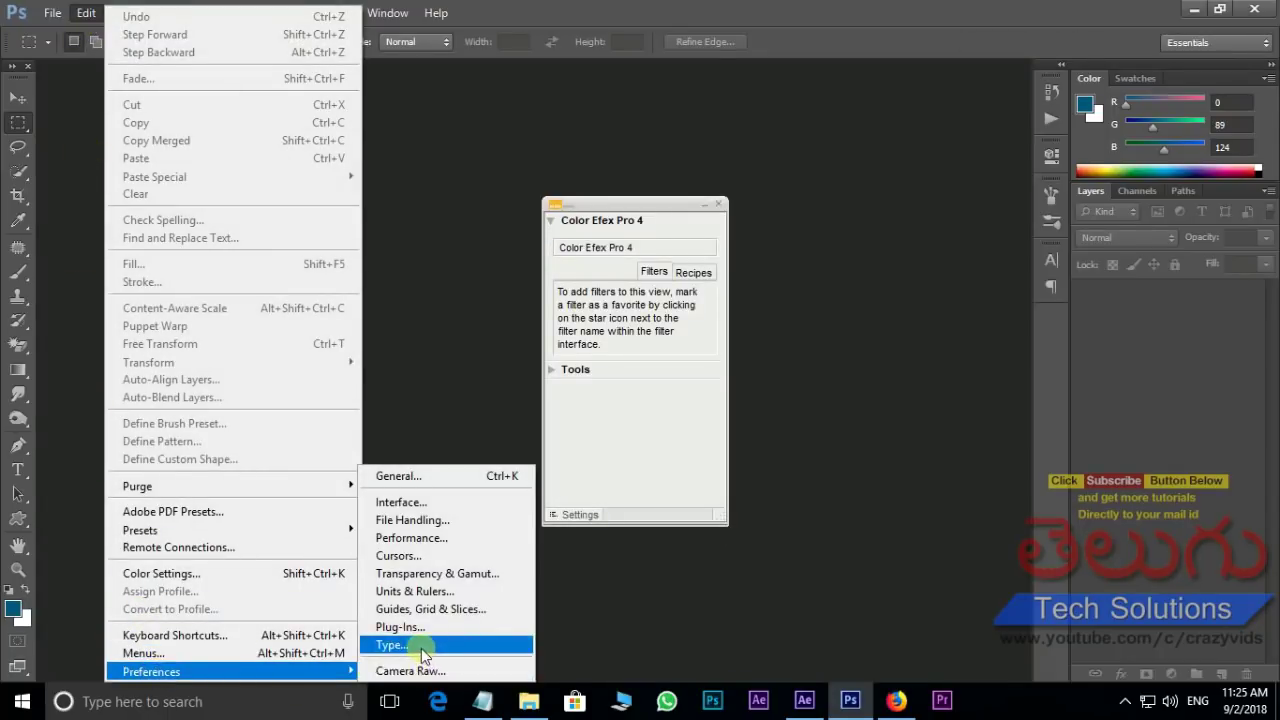
click(421, 648)
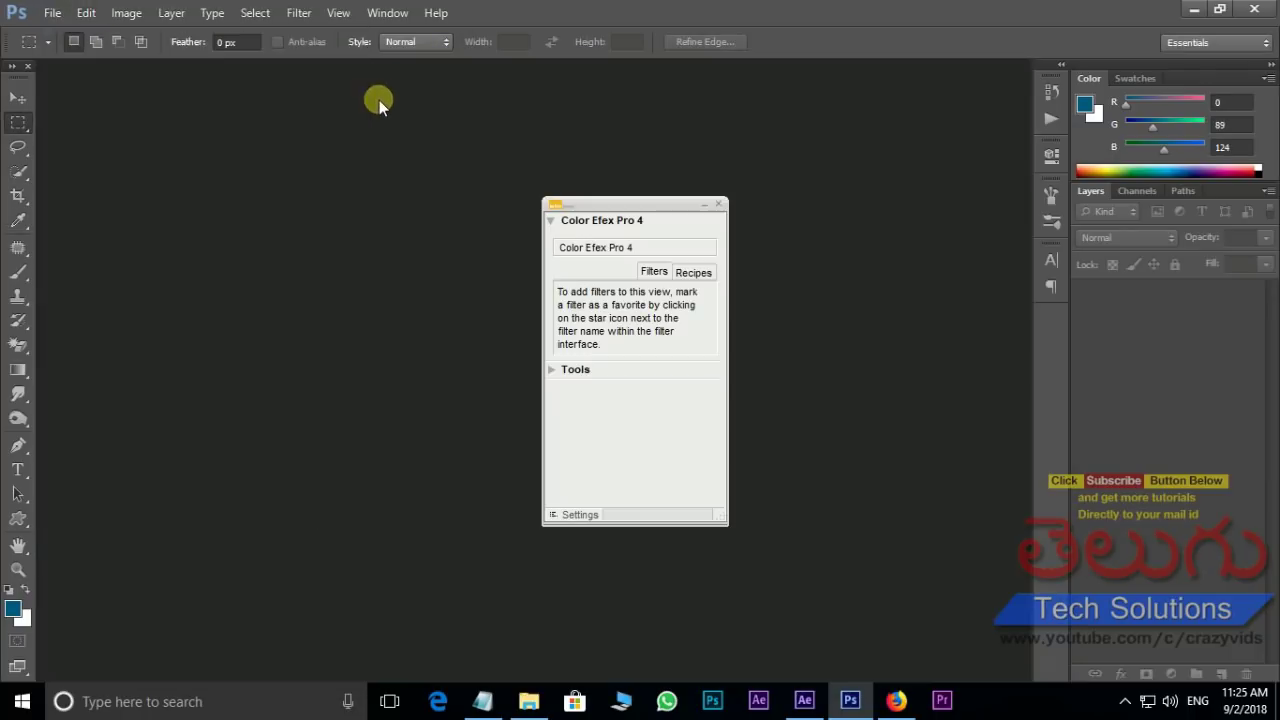
Create a new white 800x600 document and close the plugin panel.
click(52, 13)
click(42, 35)
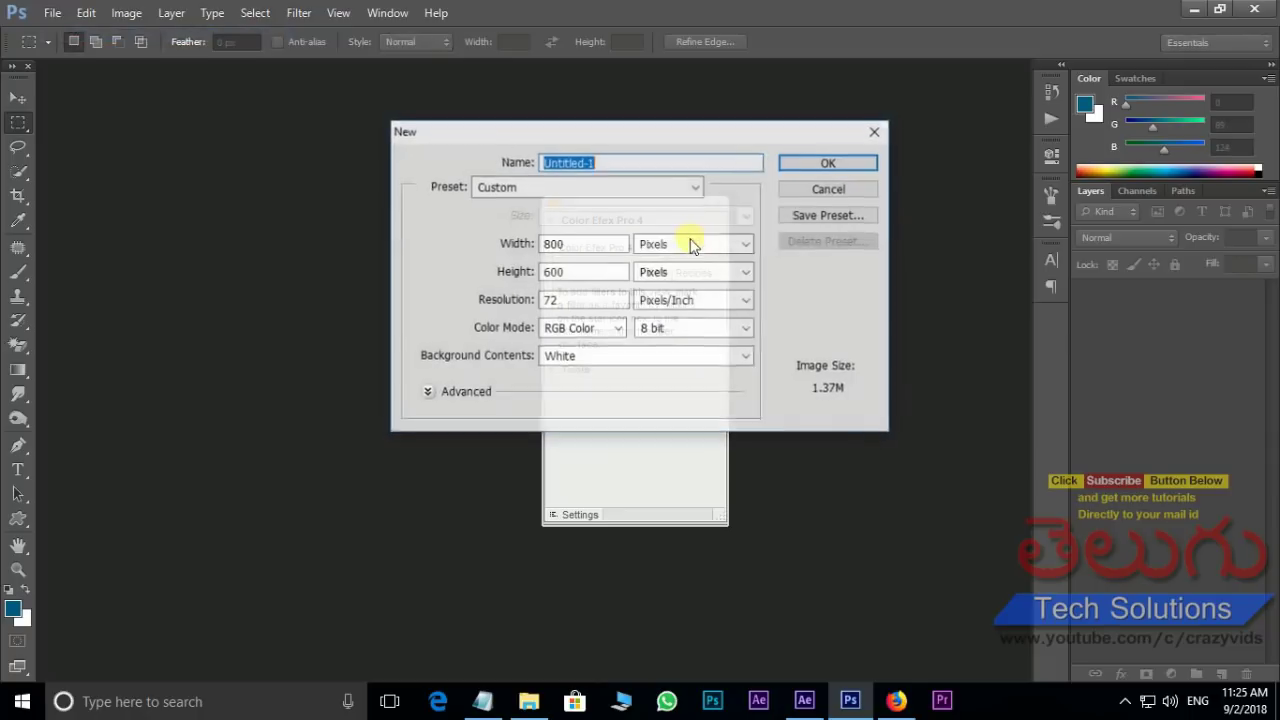
click(829, 163)
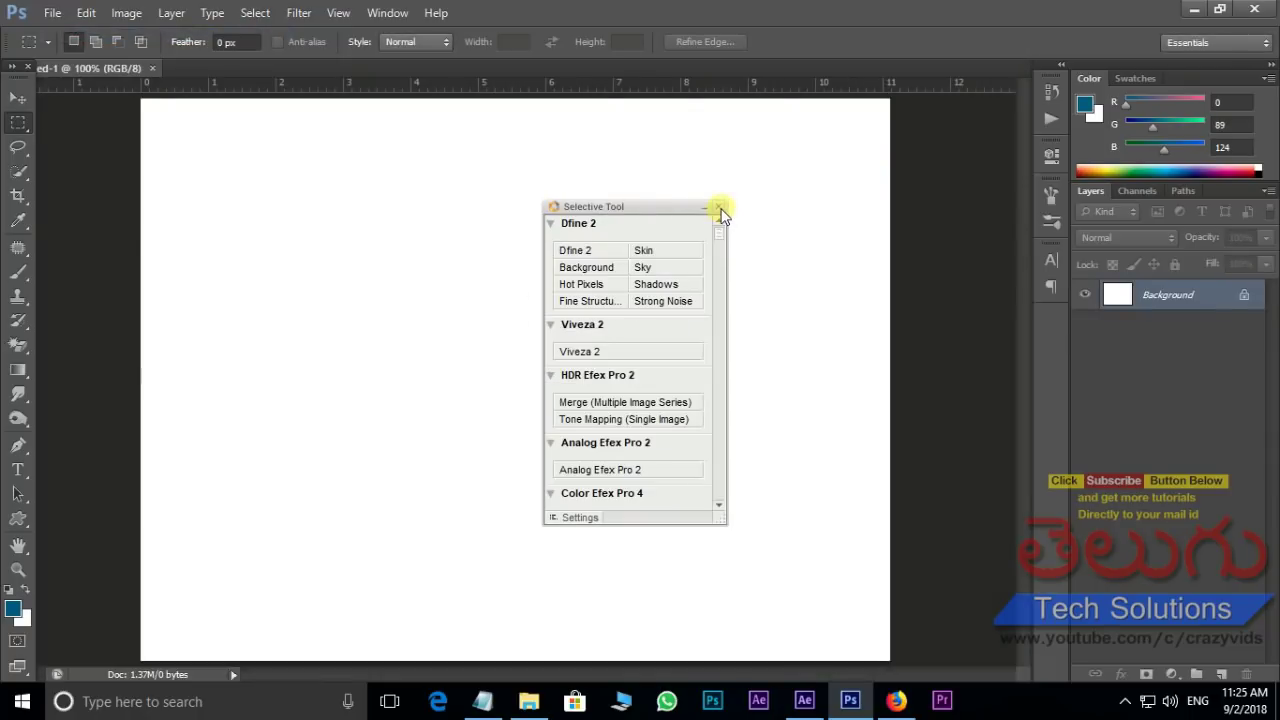
click(720, 207)
Paste the Telugu line into a new text layer and move it right, now rendering correctly.
click(19, 469)
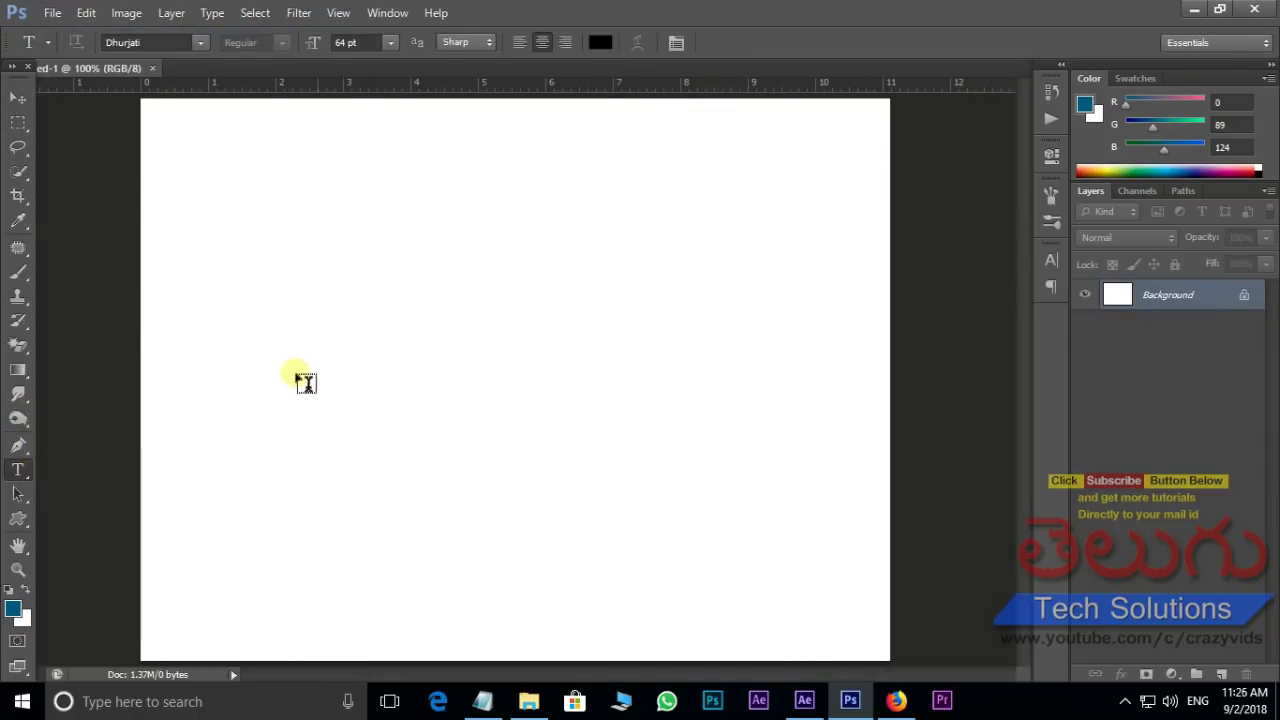
click(218, 361)
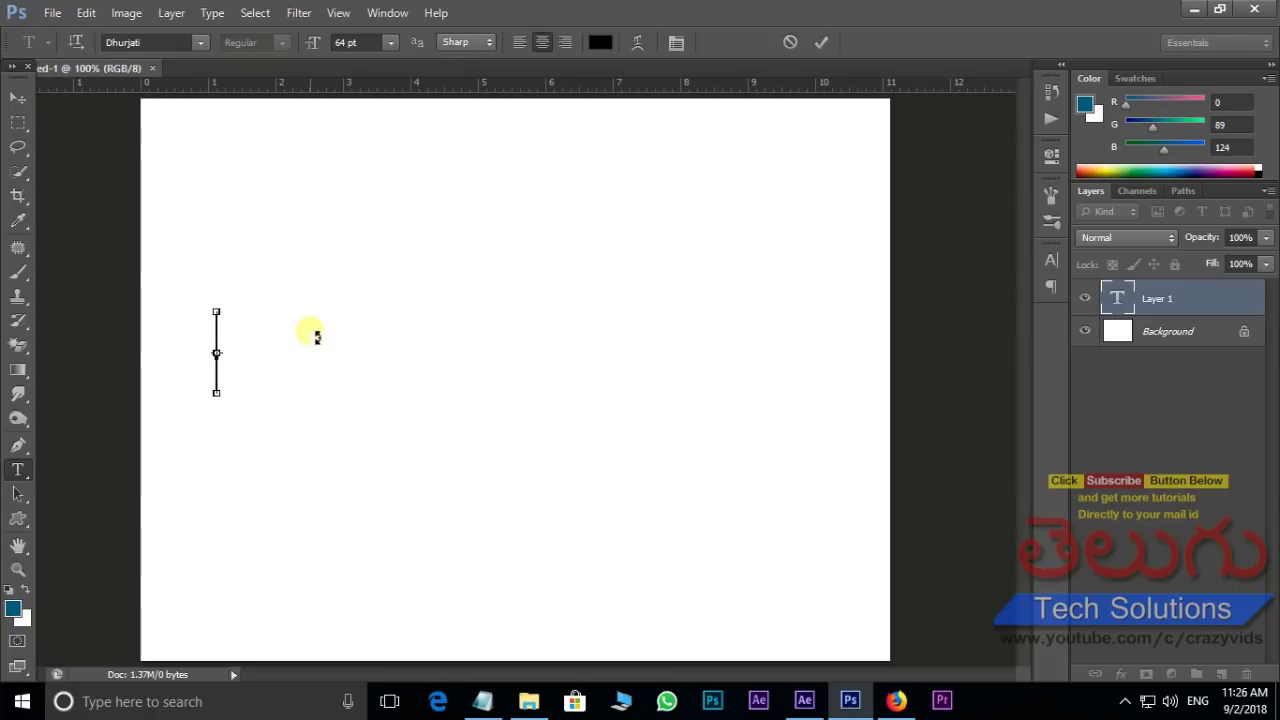
key(ctrl+v)
click(16, 98)
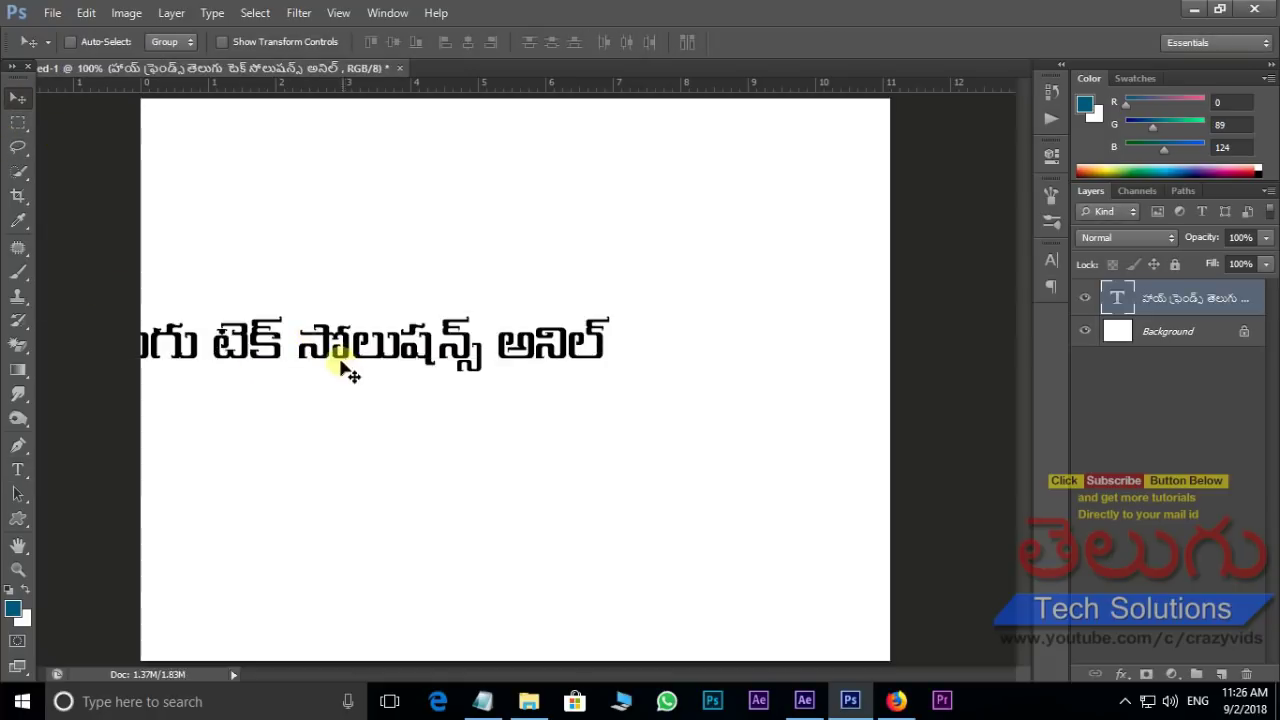
drag(343, 371, 657, 395)
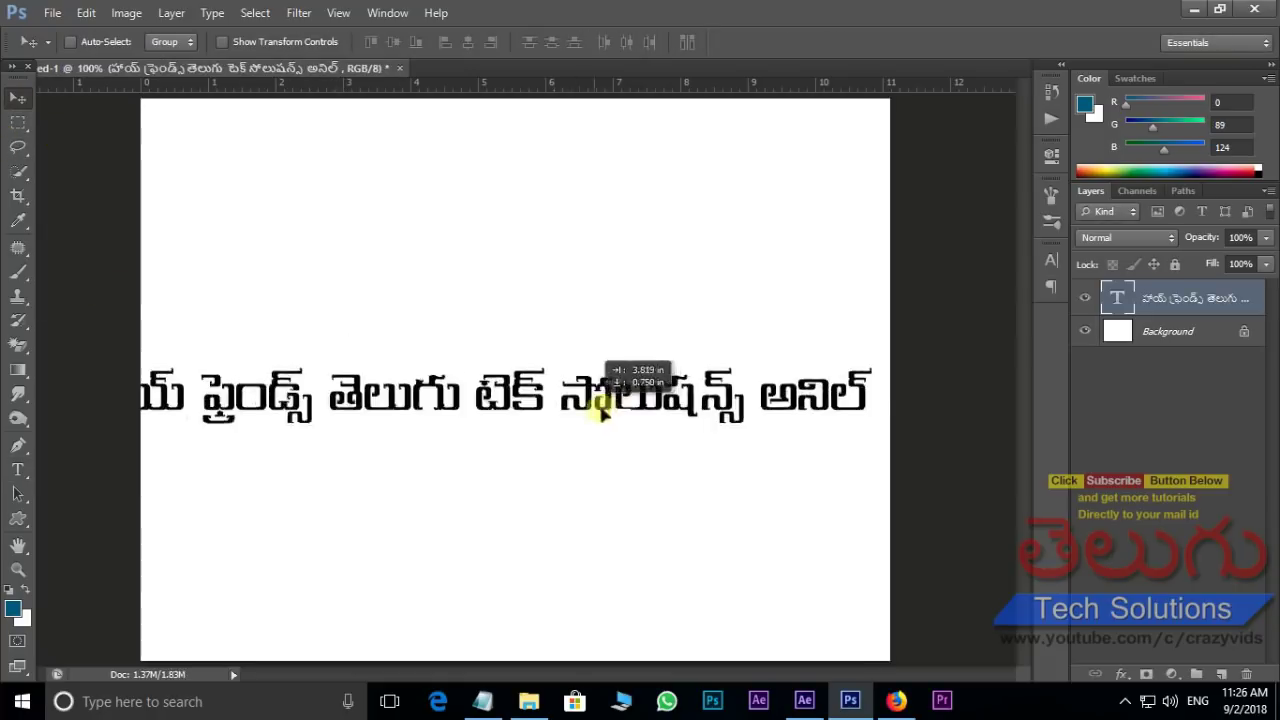
Select the entire Telugu text layer content and copy it.
click(17, 470)
click(232, 371)
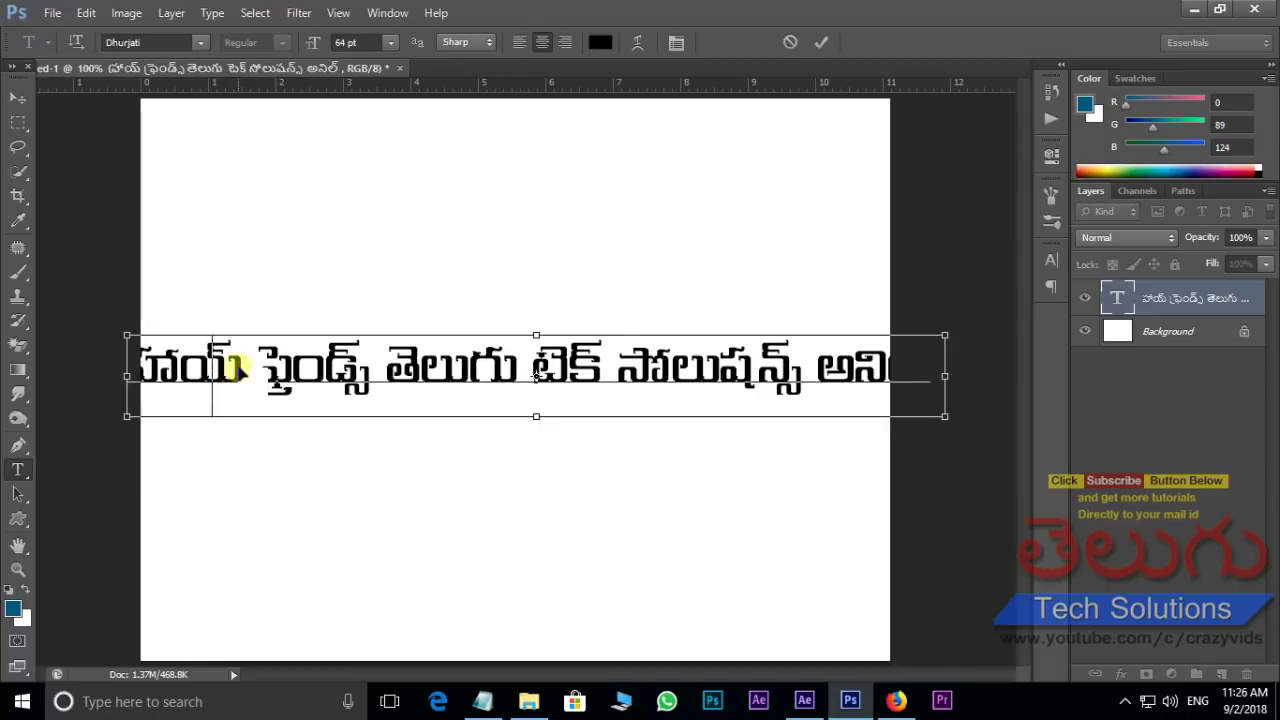
key(ctrl+a)
right_click(232, 378)
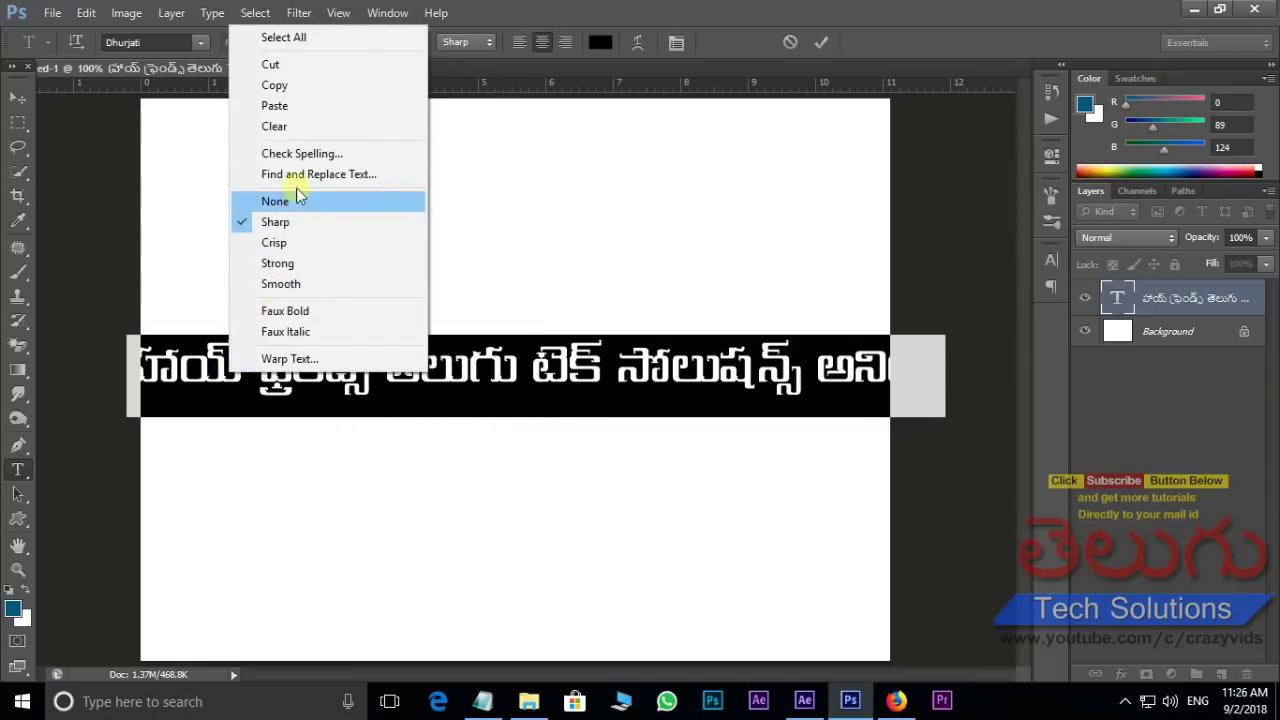
click(272, 86)
click(804, 701)
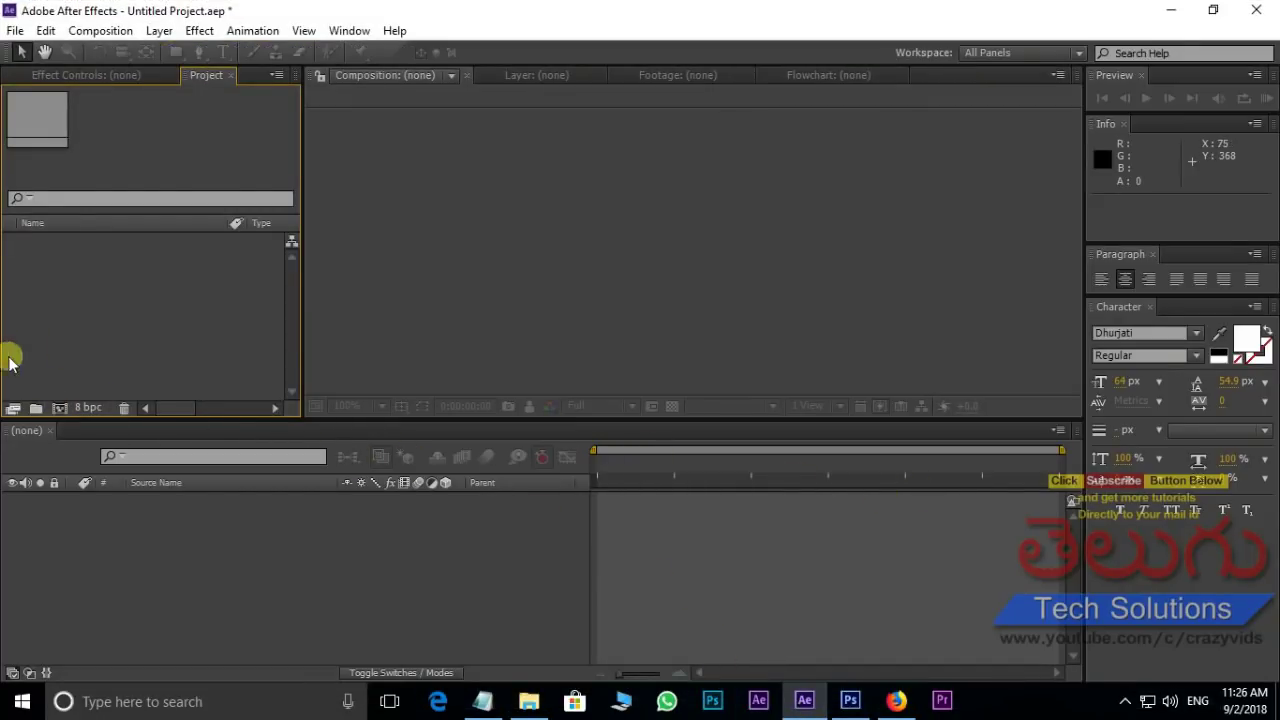
Create a 900x450 composition and add a text layer typed 'Telugu Tech Solutions'.
click(60, 408)
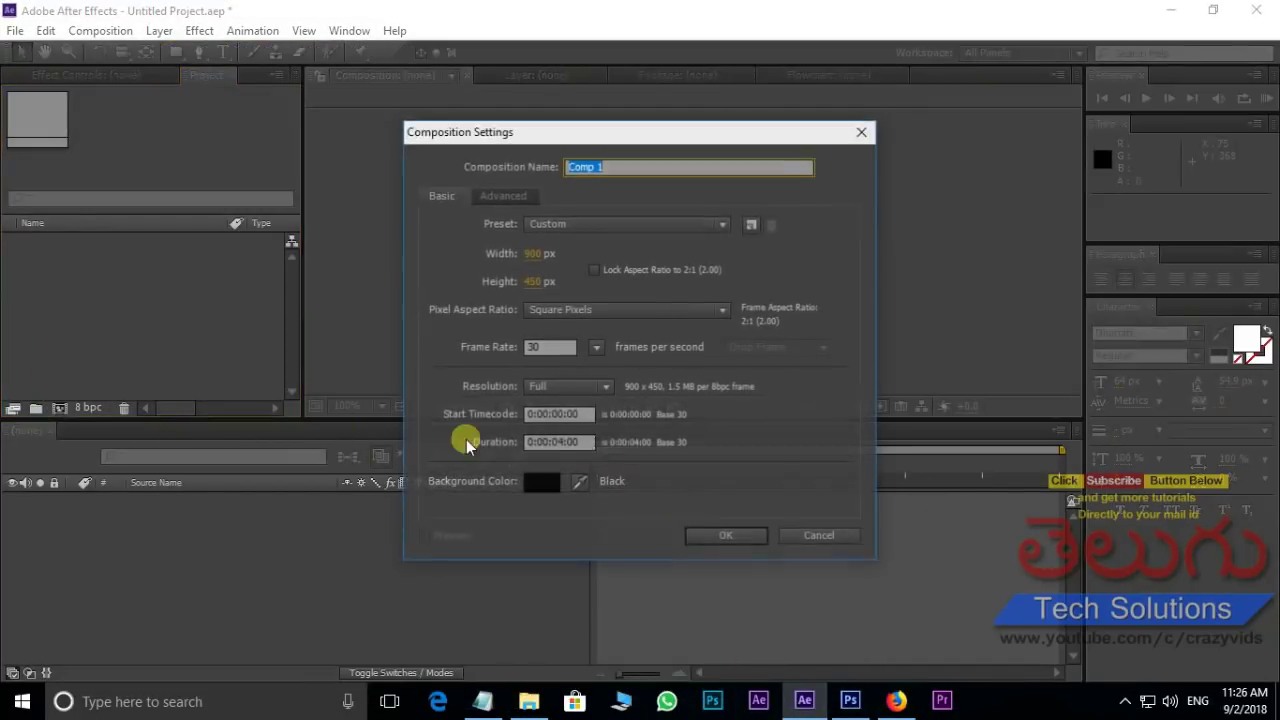
click(714, 535)
click(224, 53)
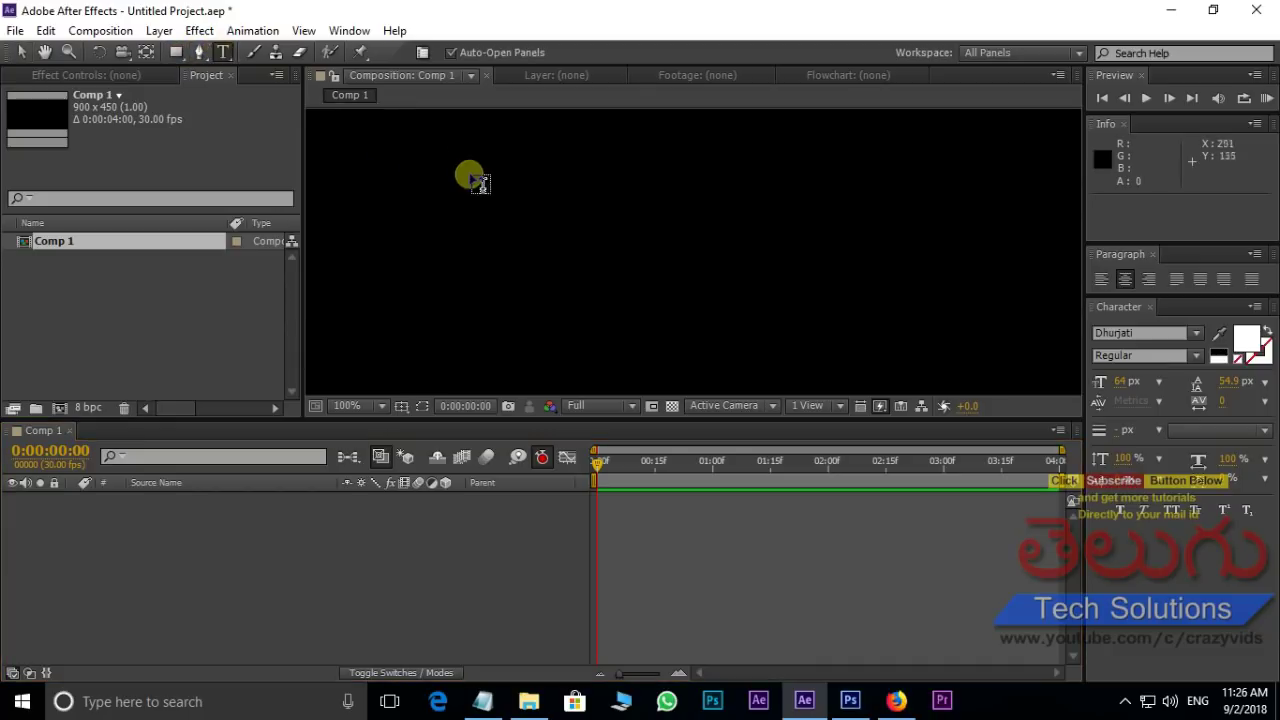
click(458, 240)
text(Telugu Tech Solutions)
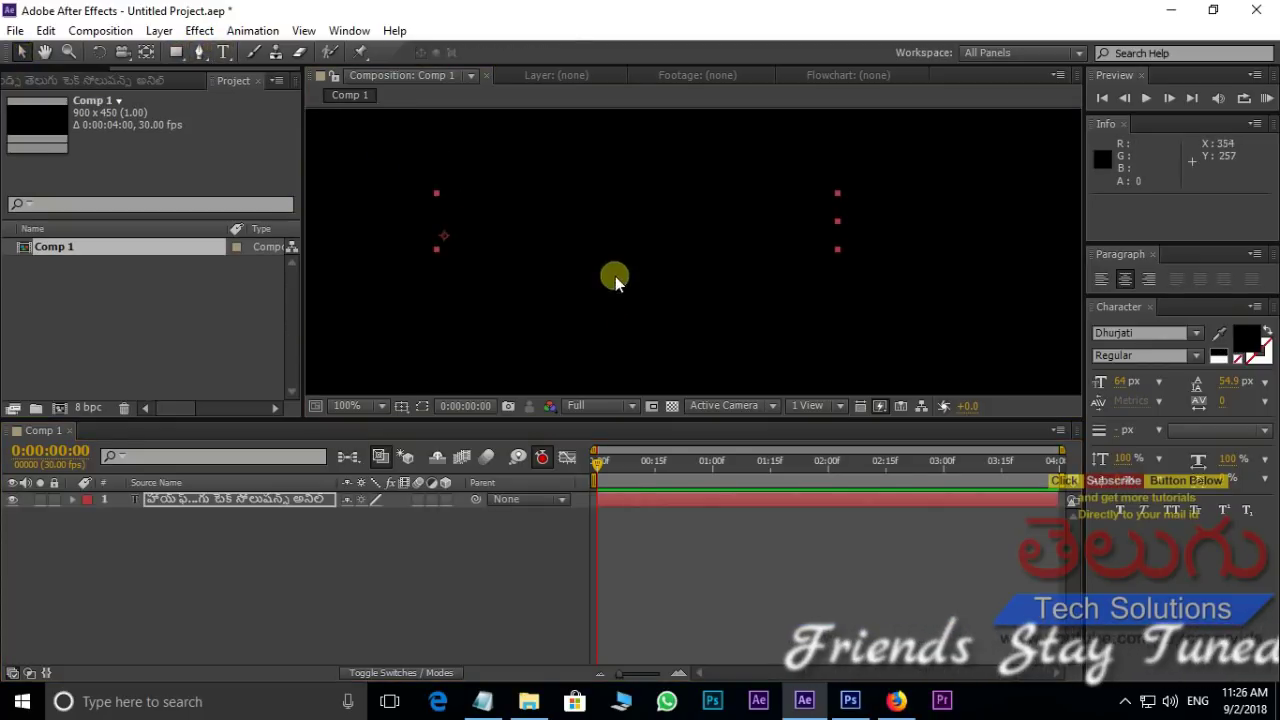
Make the title text white and drag it right so the sentence start shows.
click(1246, 340)
drag(186, 408, 126, 249)
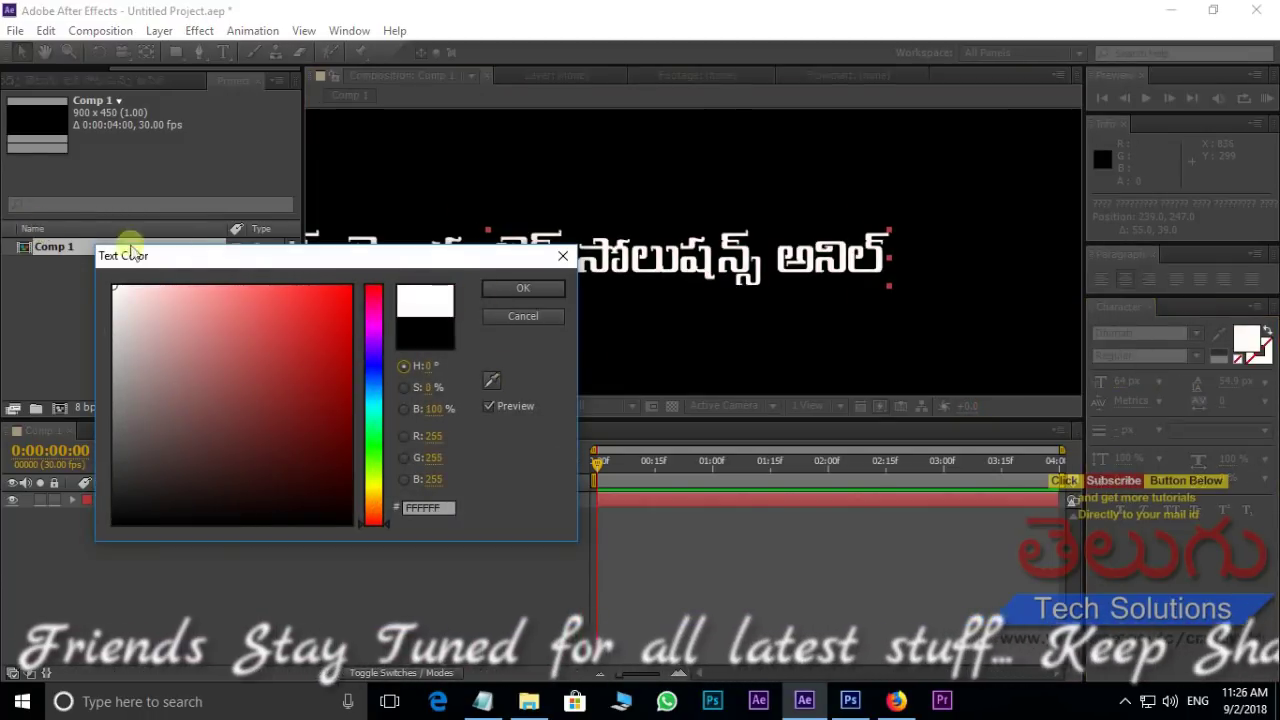
click(528, 289)
drag(443, 271, 703, 279)
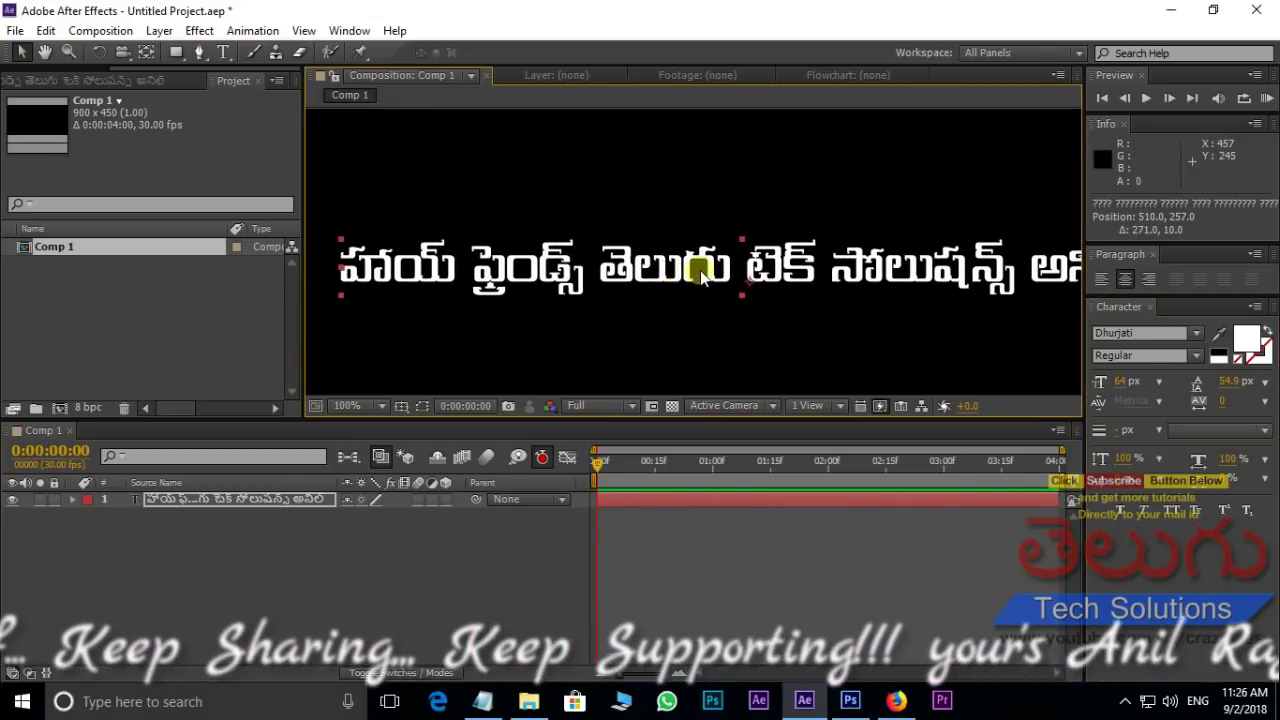
Verify Photoshop's Type preferences use Middle Eastern, then return to the Google Input Tools page.
click(848, 693)
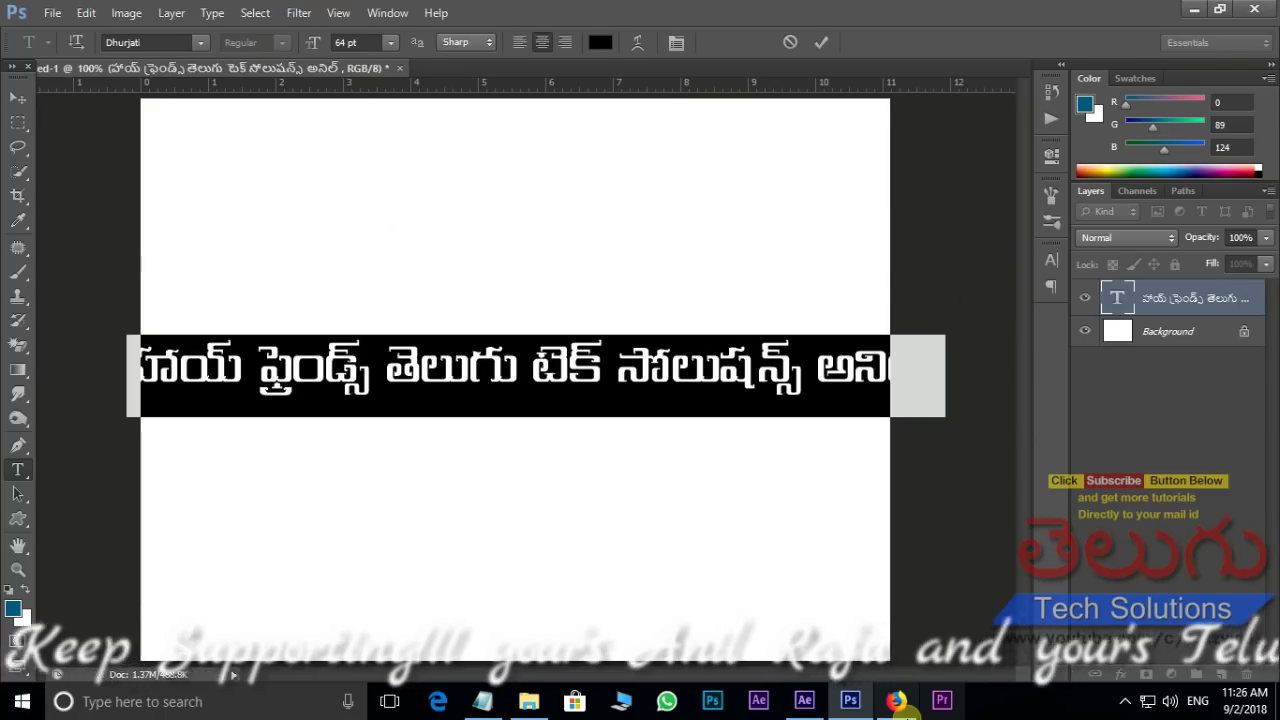
click(848, 690)
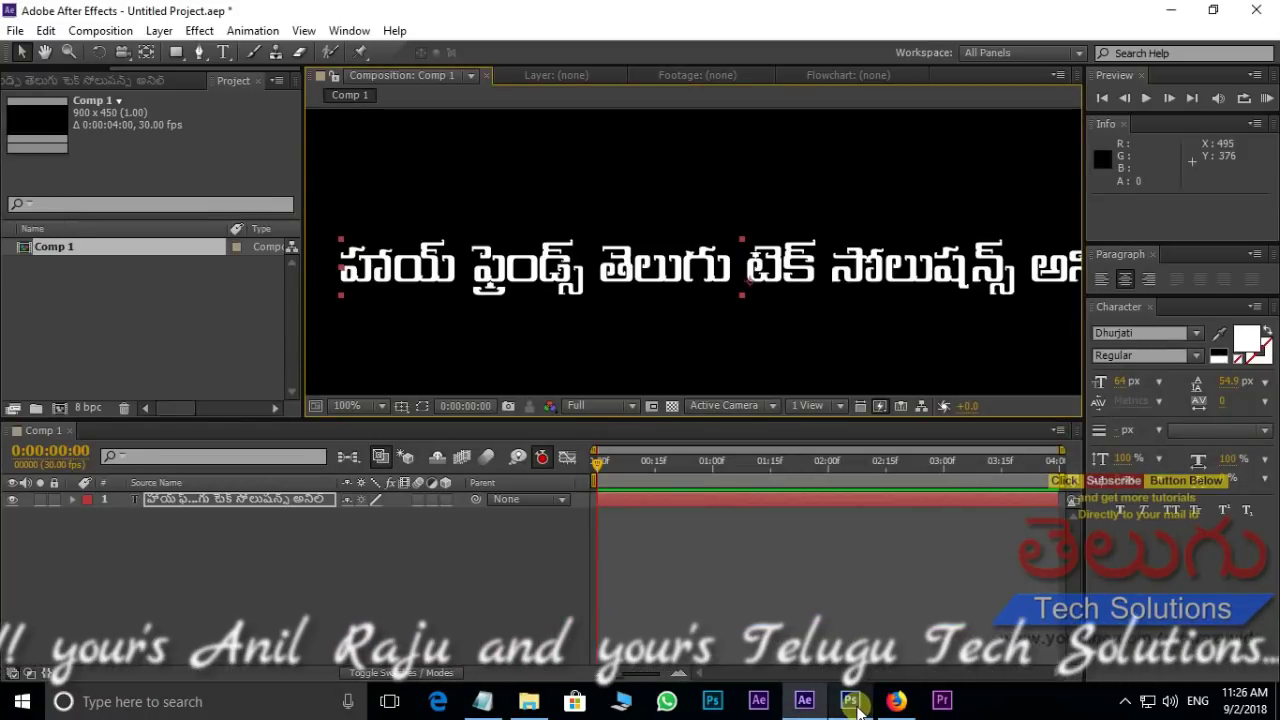
click(848, 700)
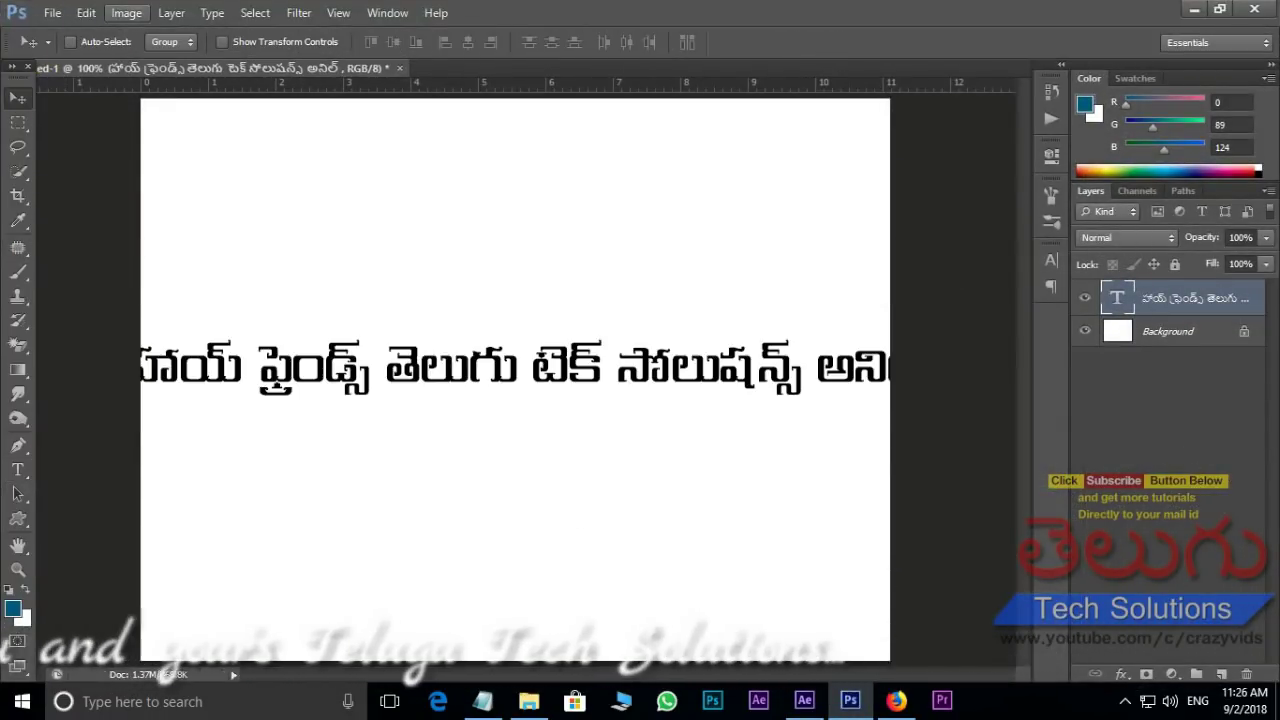
click(87, 13)
mouse_move(152, 671)
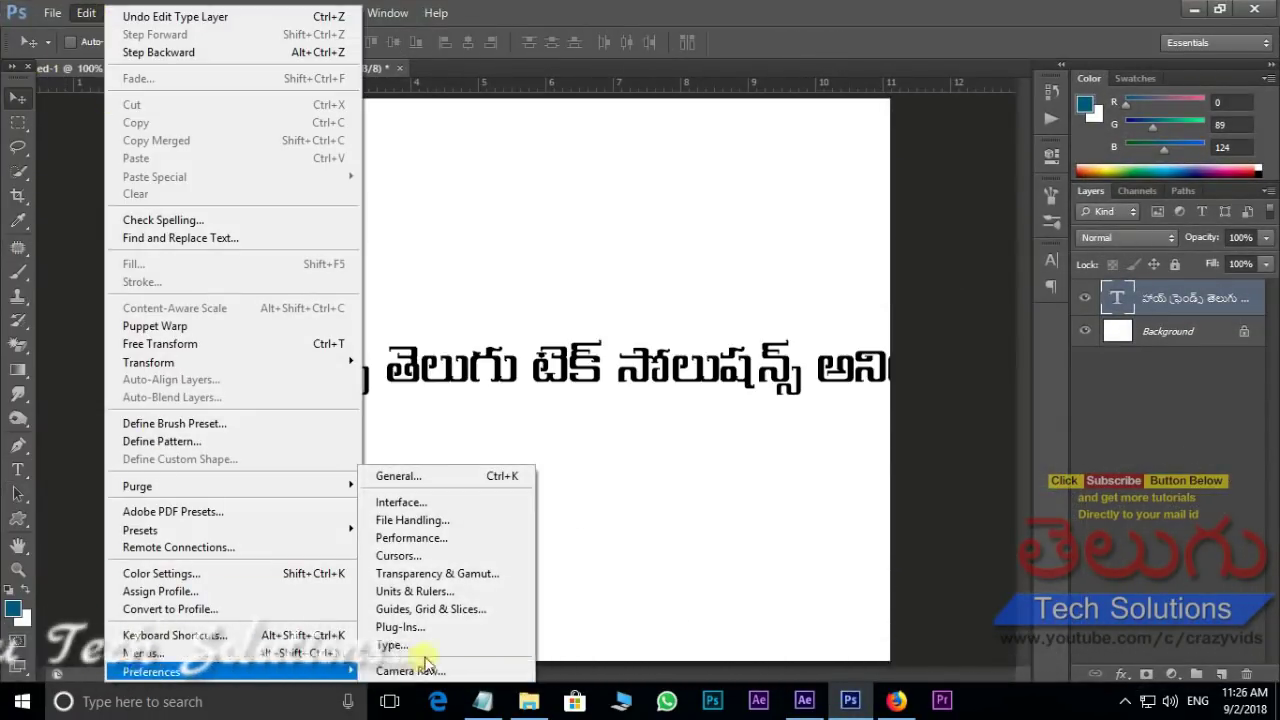
click(440, 646)
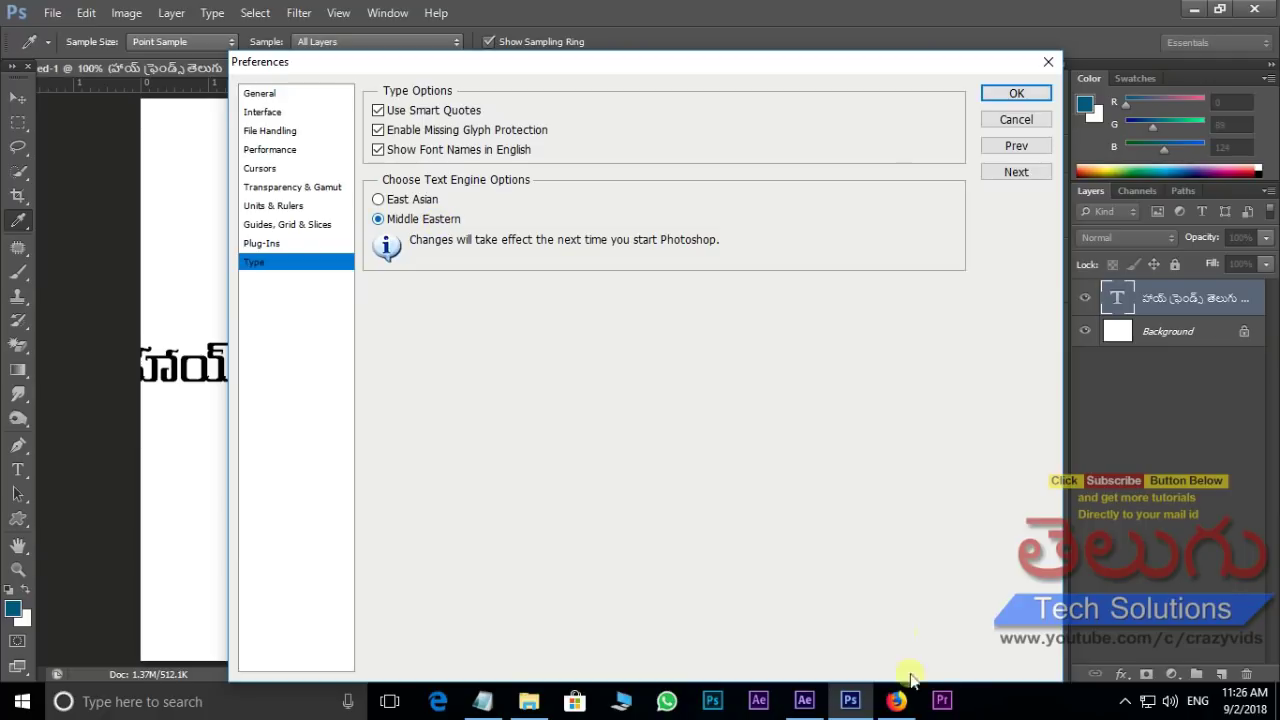
click(897, 700)
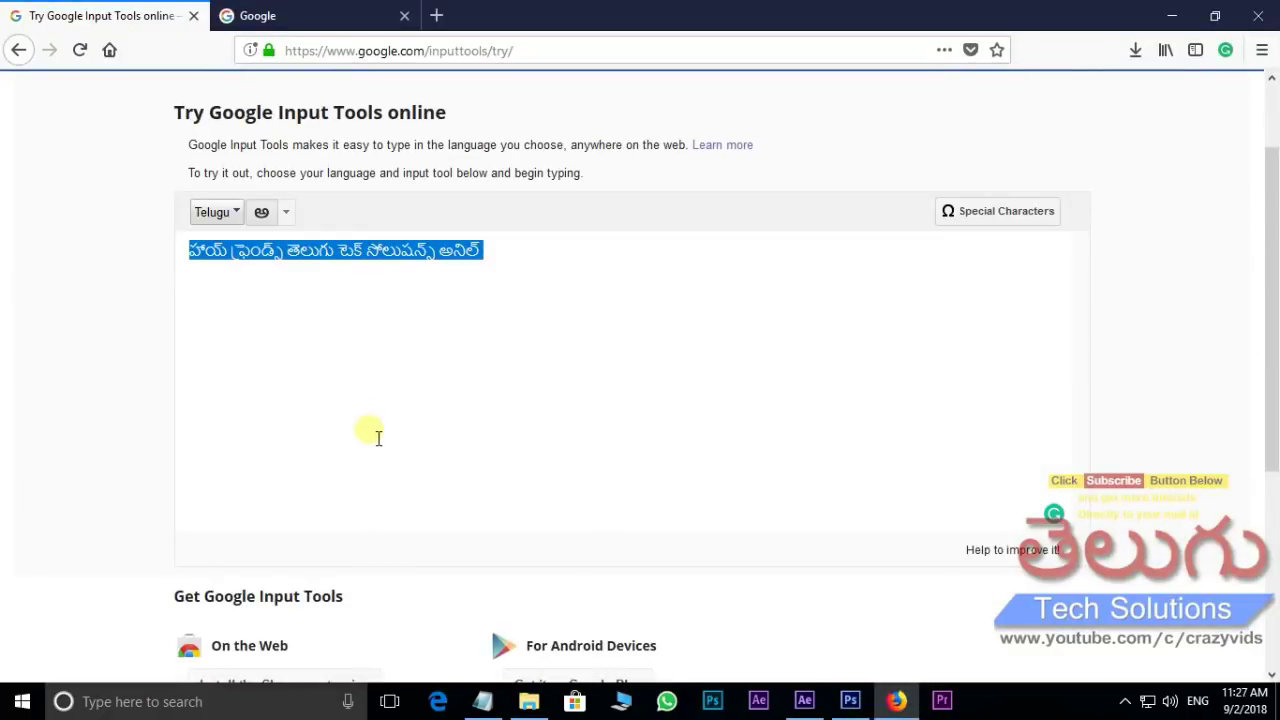
Search Google for 'english to telugu' to bring up its translation box.
click(280, 18)
text(english to telugu)
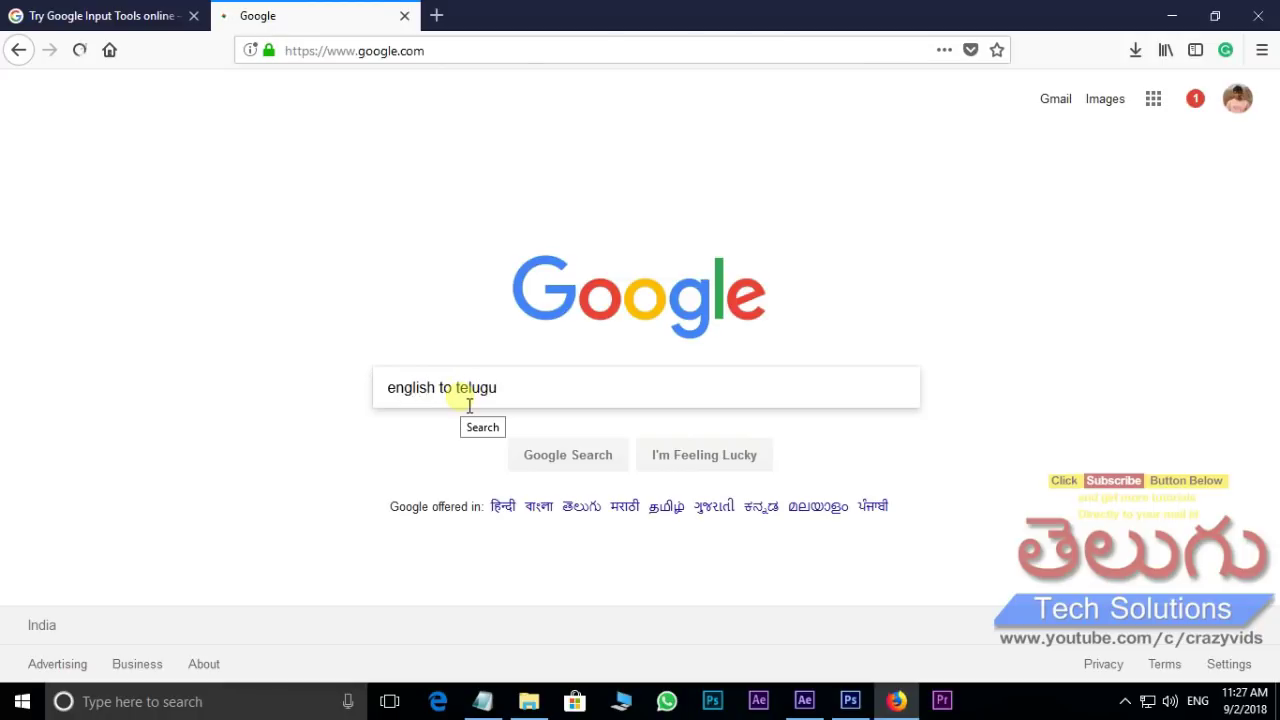
key(Return)
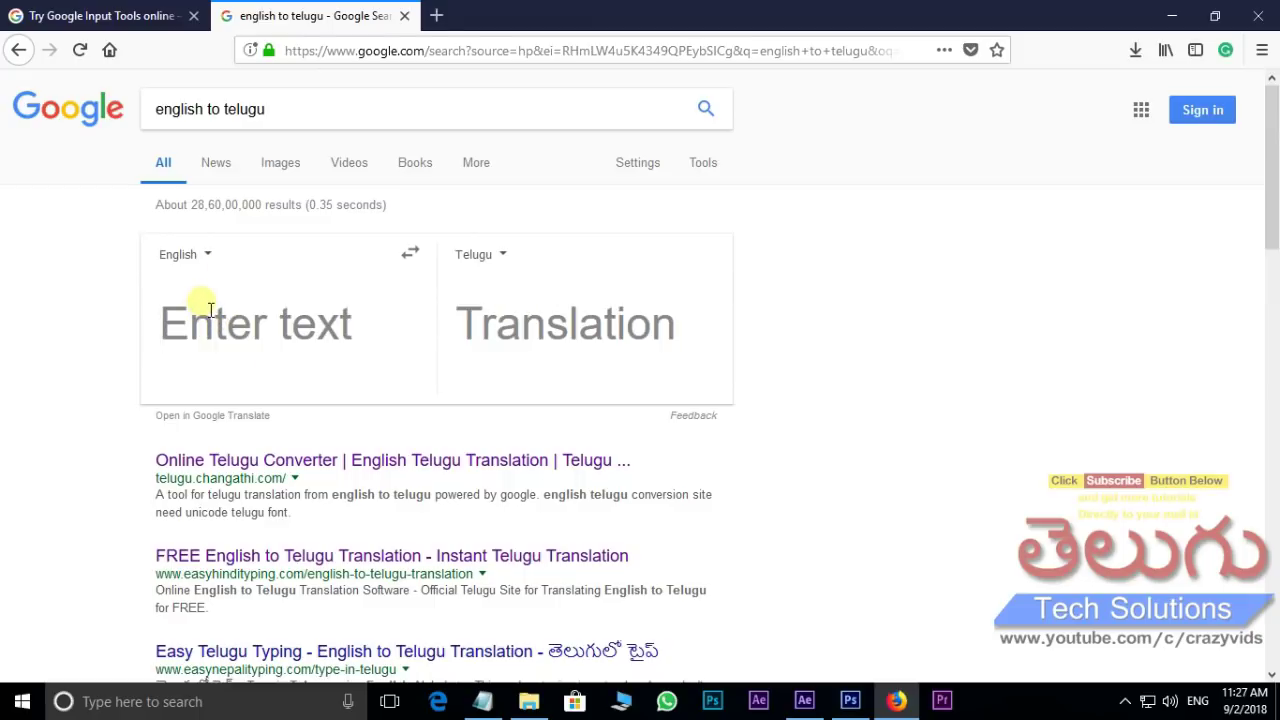
Translate 'hai friends' into Telugu and copy the result హాయ్ ఫ్రెండ్స్.
text(hai f)
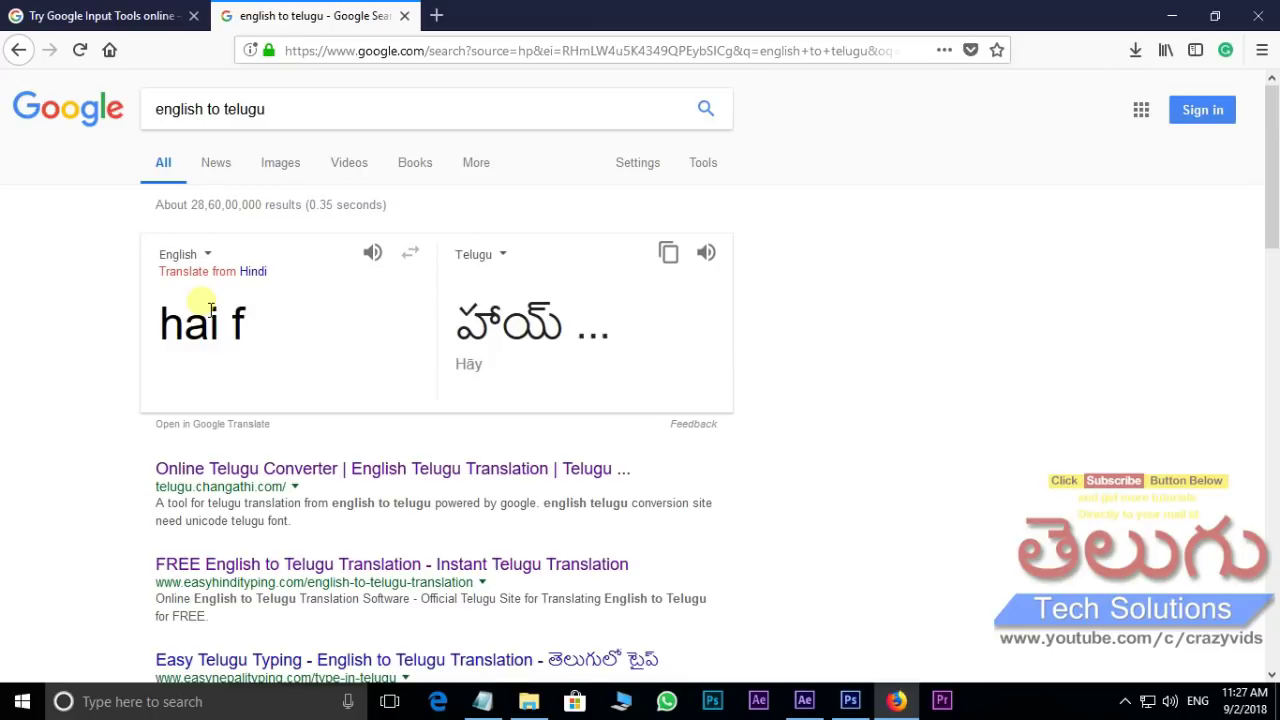
text(riends)
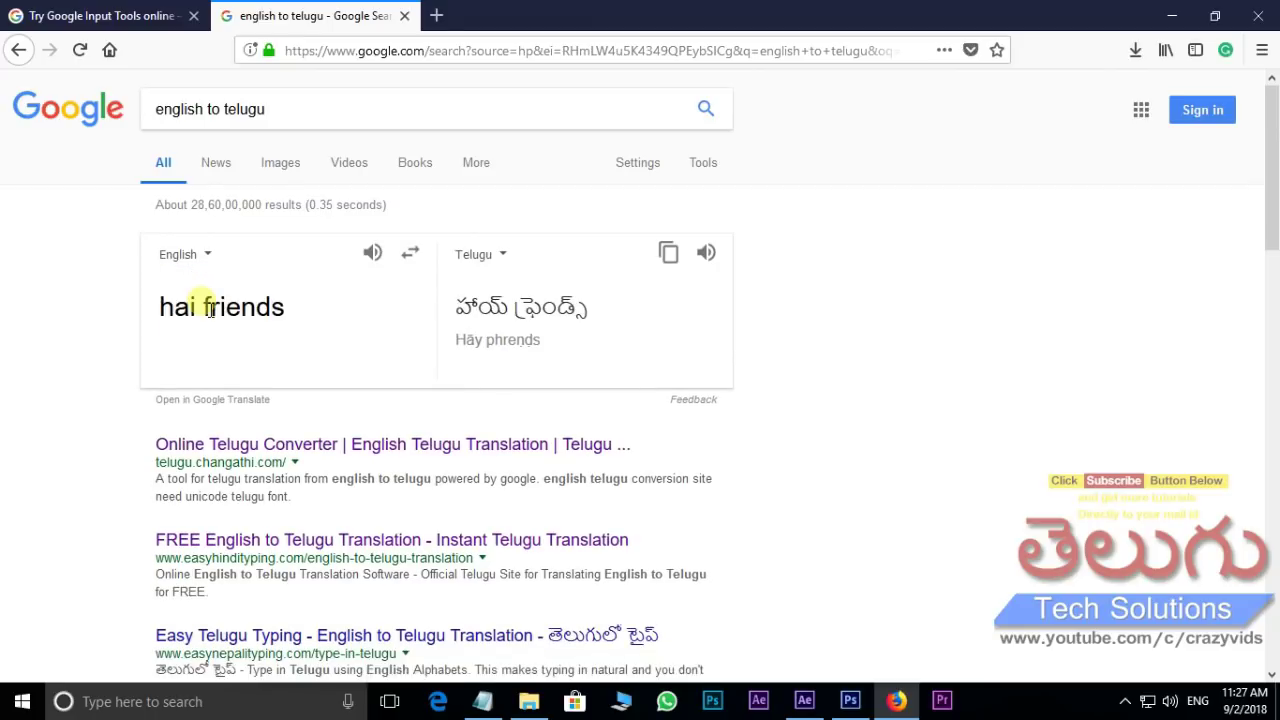
drag(170, 323, 611, 322)
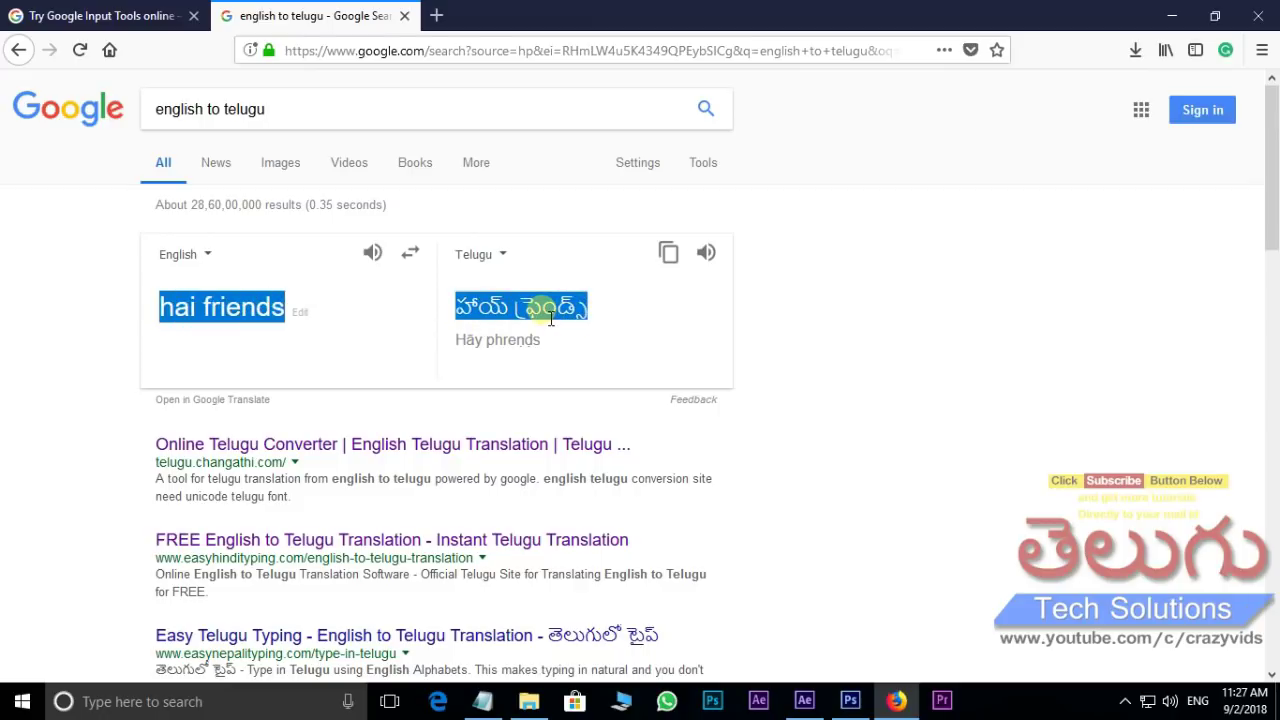
right_click(550, 318)
click(585, 324)
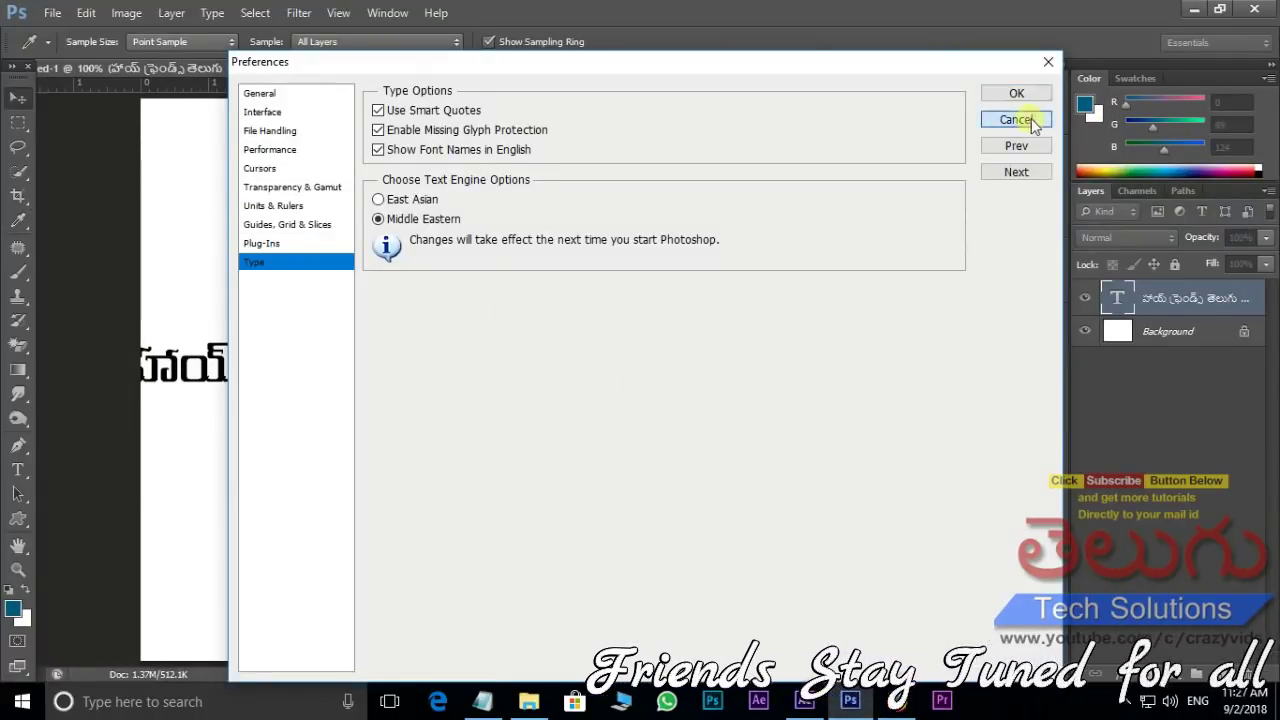
Dismiss Preferences and delete the old Telugu text layer.
click(1031, 119)
key(v)
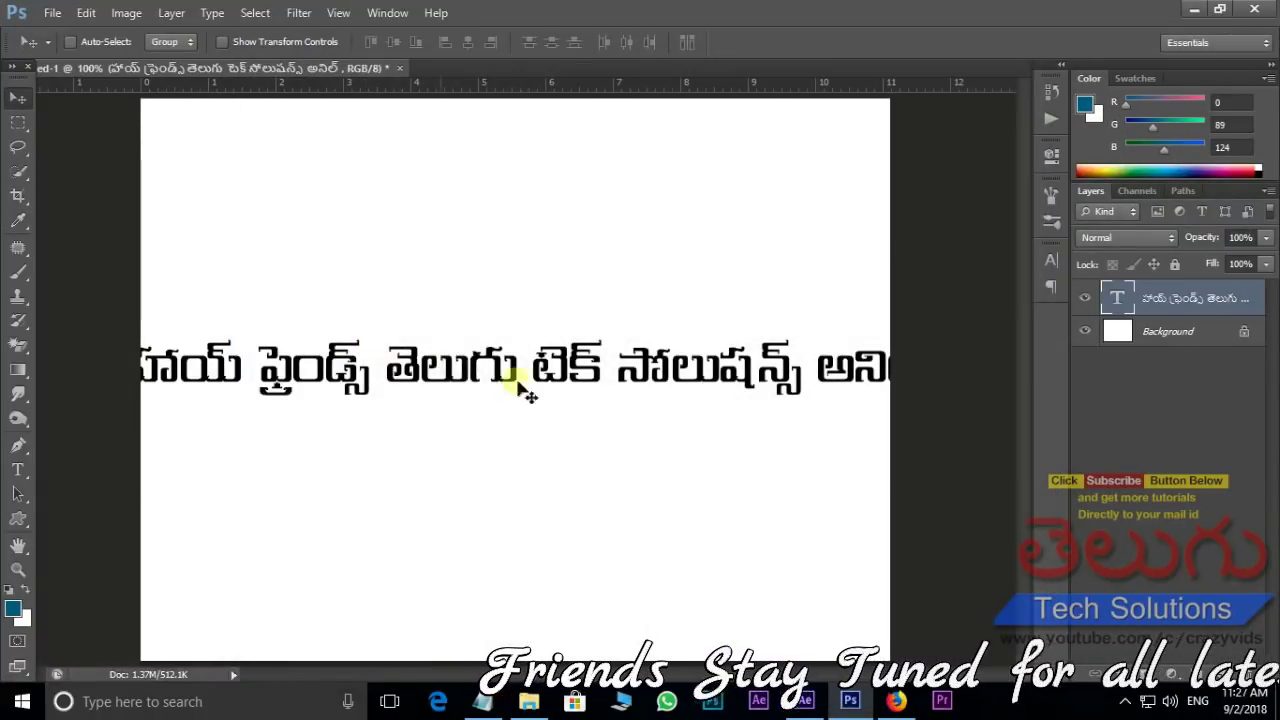
key(Delete)
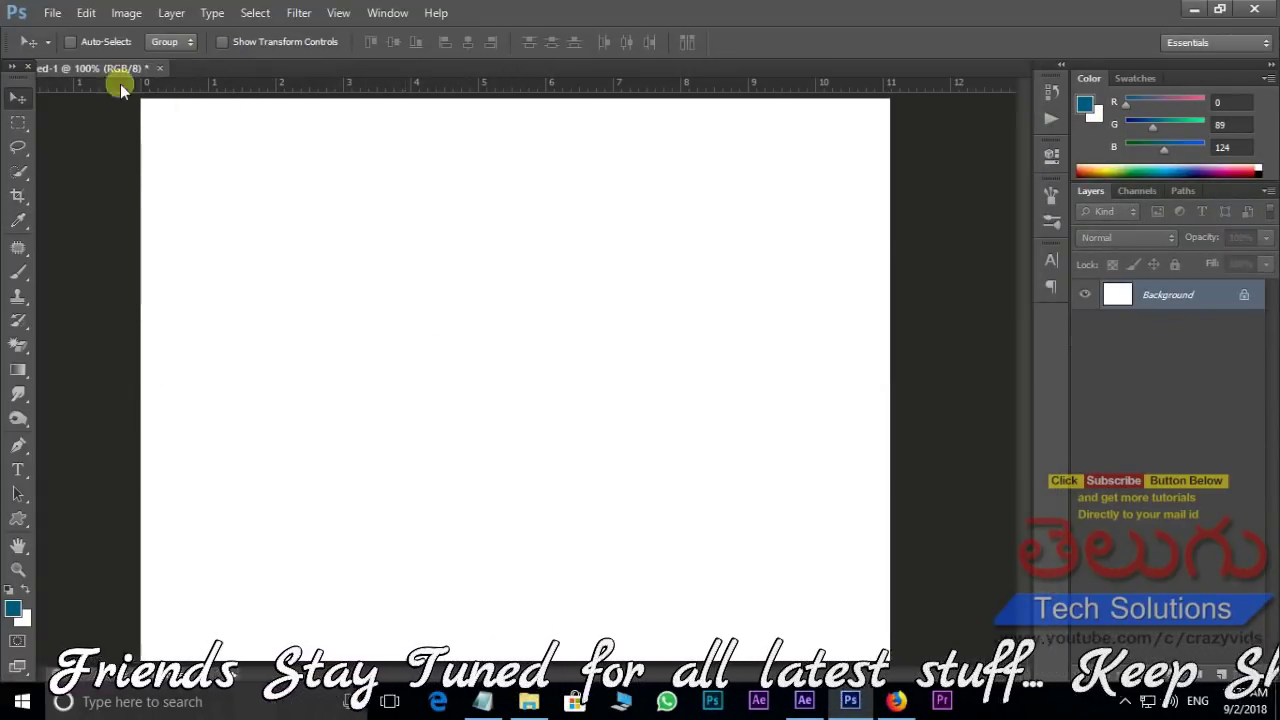
Paste హాయ్ ఫ్రెండ్స్ as a new text layer and move it to the canvas centre.
click(17, 472)
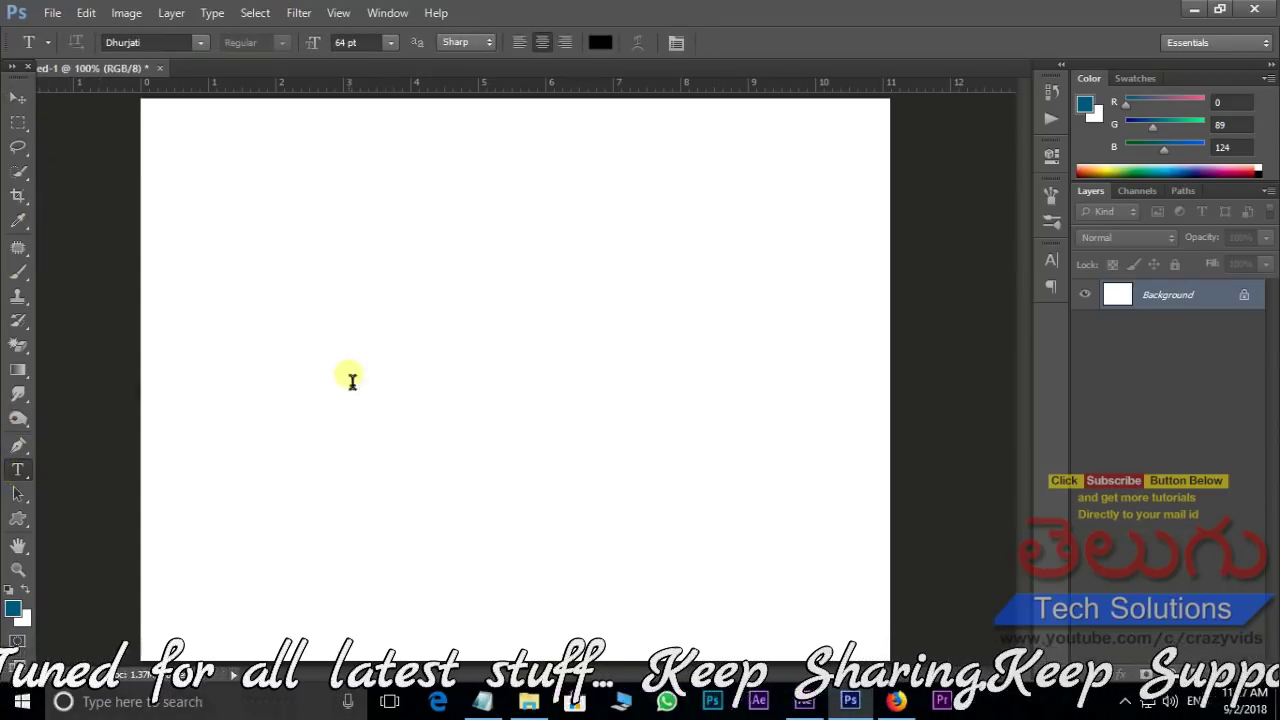
click(348, 376)
key(ctrl+v)
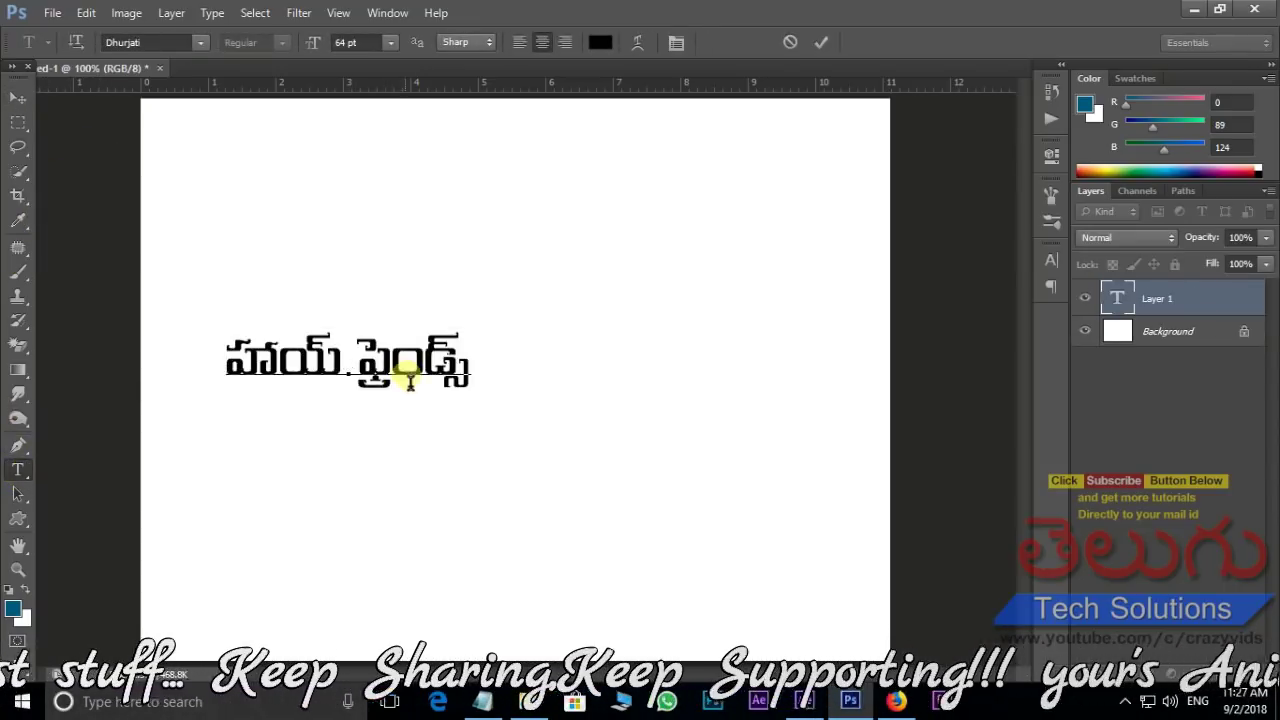
click(16, 100)
drag(466, 371, 605, 368)
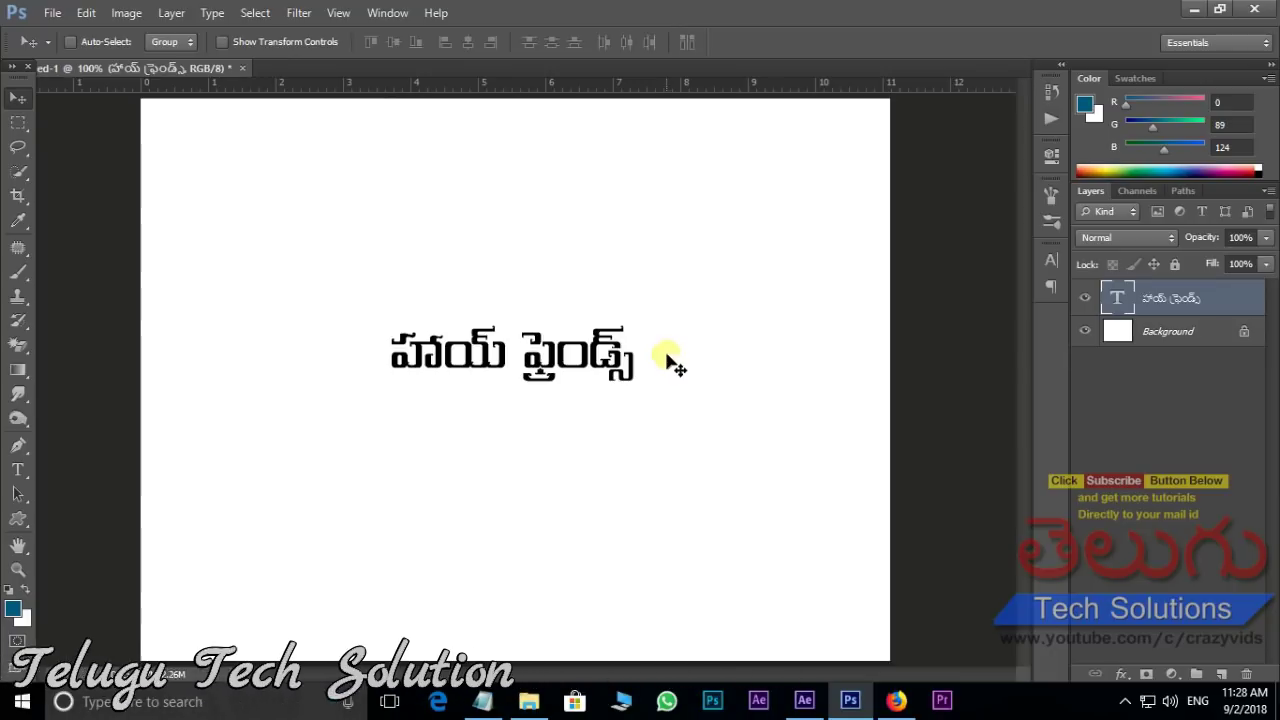
Bring the Firefox Google Input Tools page back in front of Photoshop.
click(896, 700)
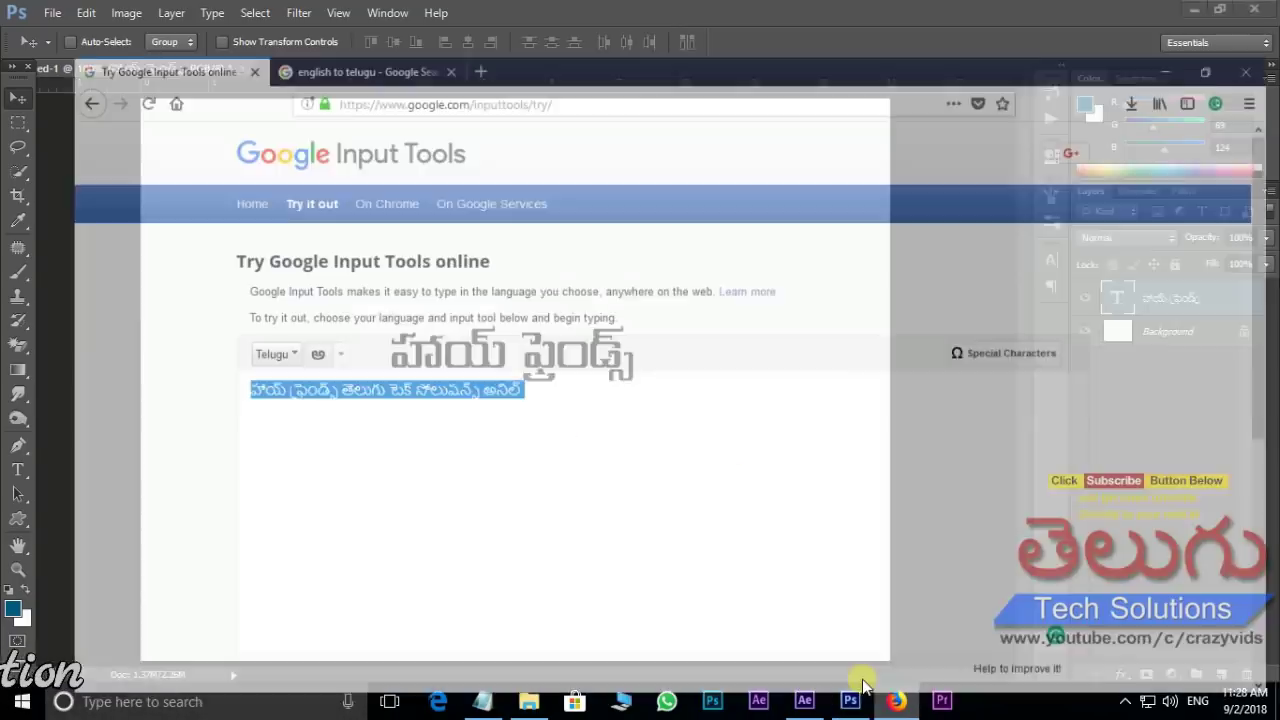